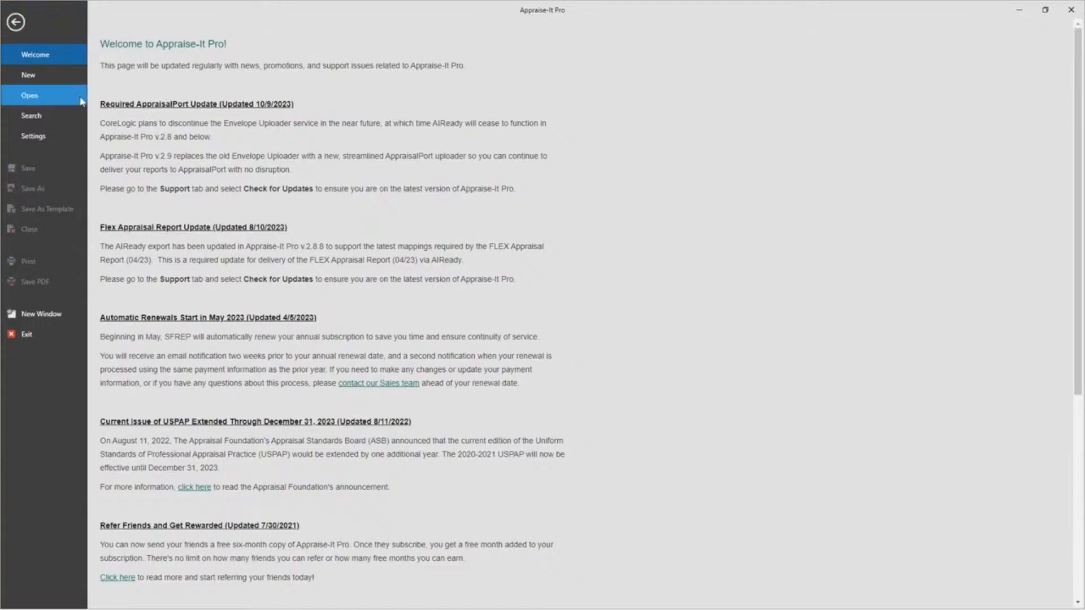
- Search the report types available for a new report for form 2055
left_click(16, 23)
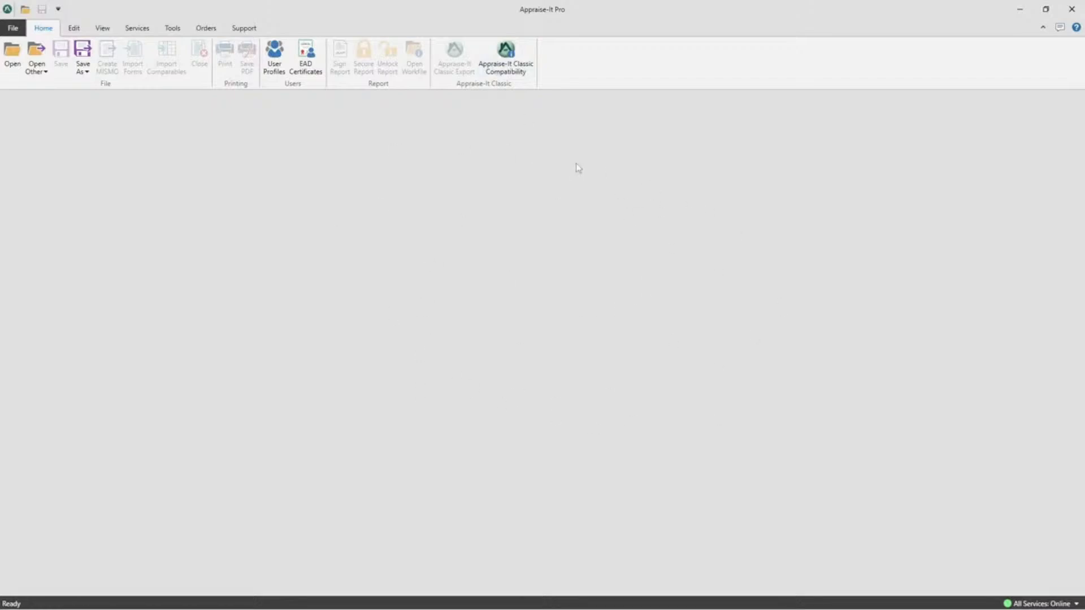
left_click(12, 29)
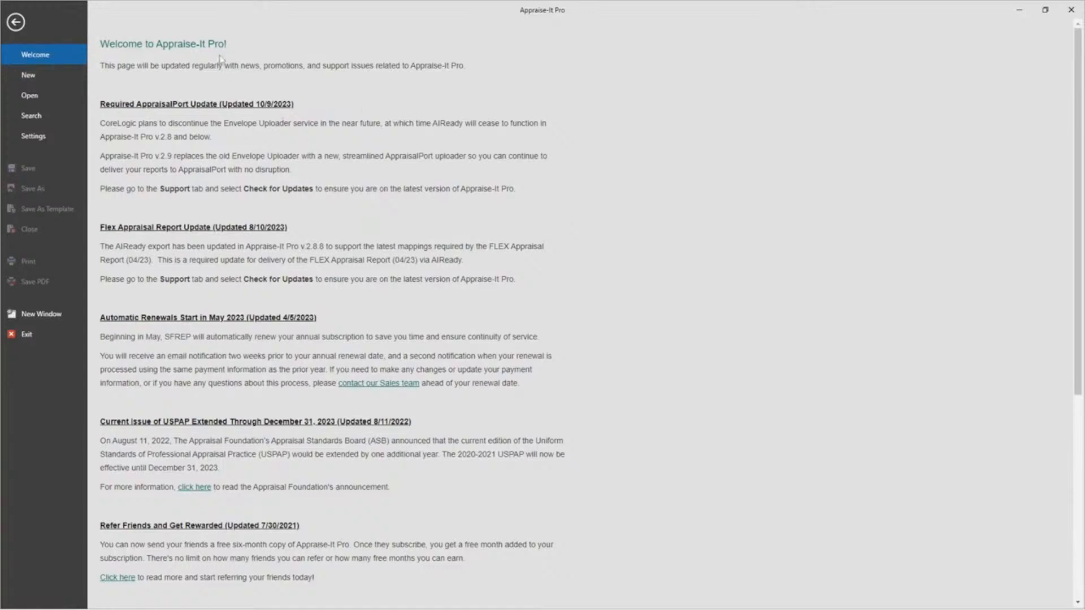
left_click(50, 76)
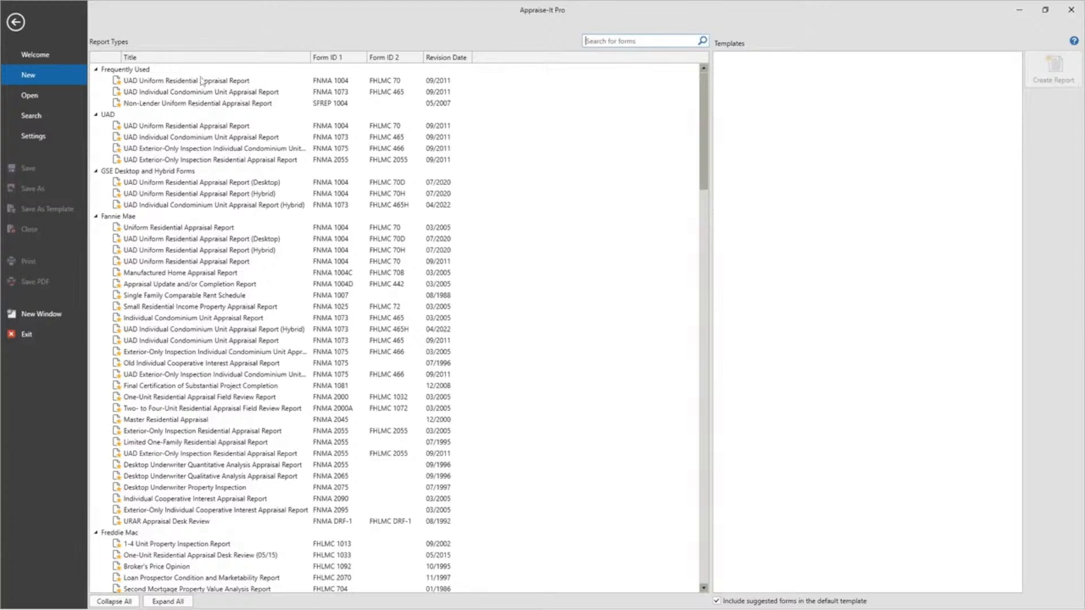
mouse_move(707, 100)
left_mouse_down()
mouse_move(704, 469)
mouse_move(705, 111)
left_mouse_up()
type("2055")
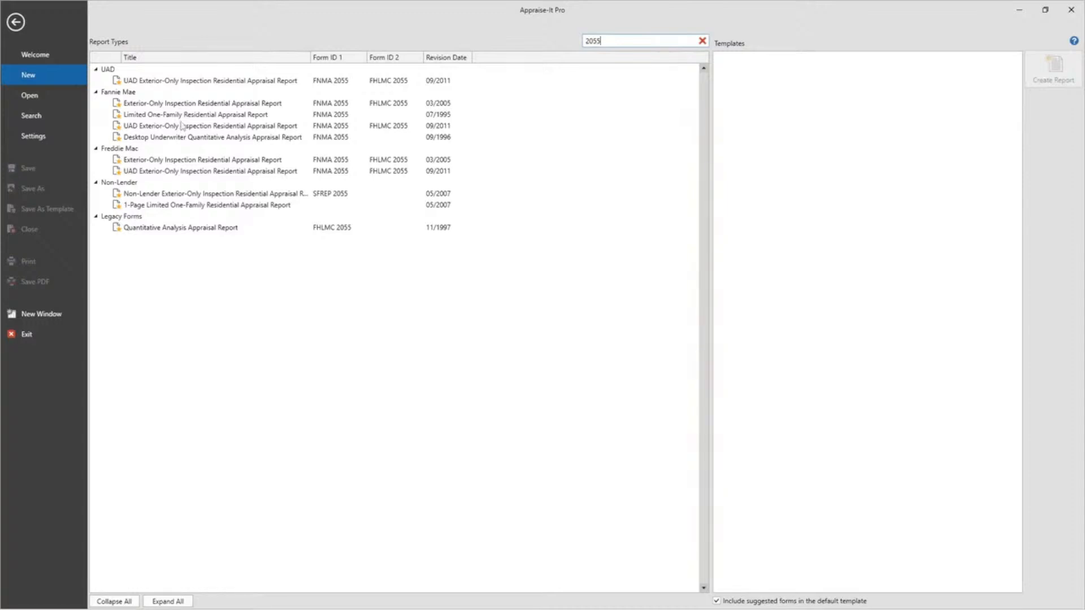
- Create a report from the UAD group's UAD Exterior-Only Inspection Residential Appraisal Report, and close it without saving
left_click(139, 84)
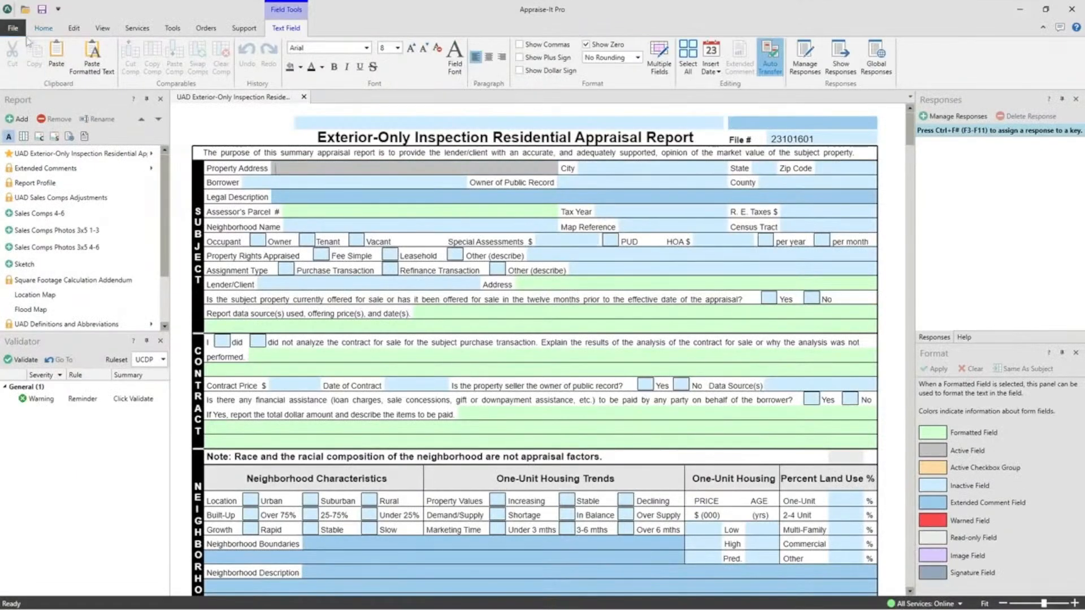
left_click(13, 27)
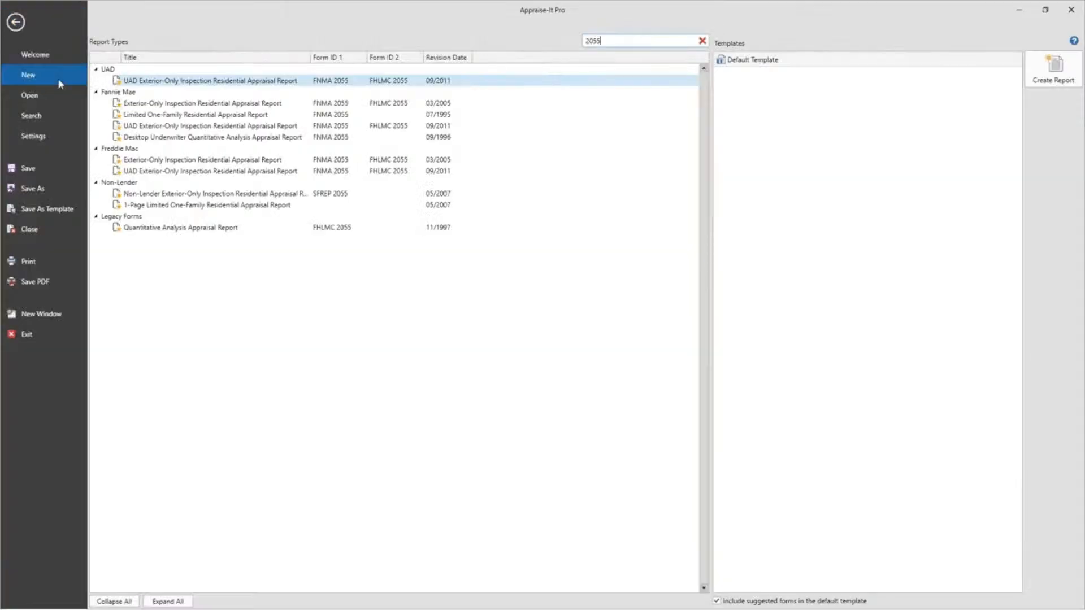
left_click(15, 22)
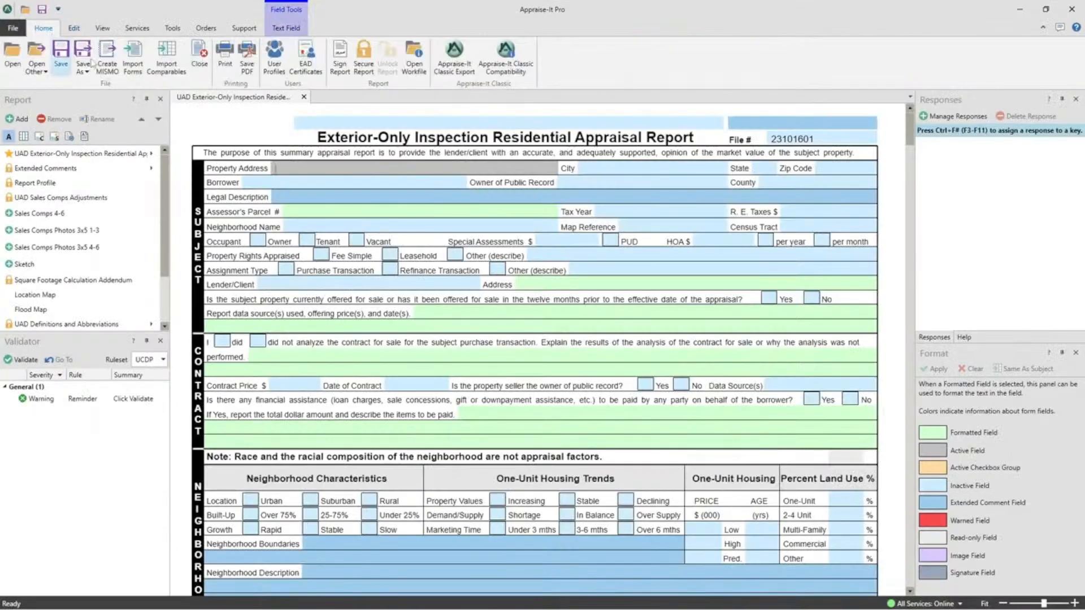
left_click(199, 57)
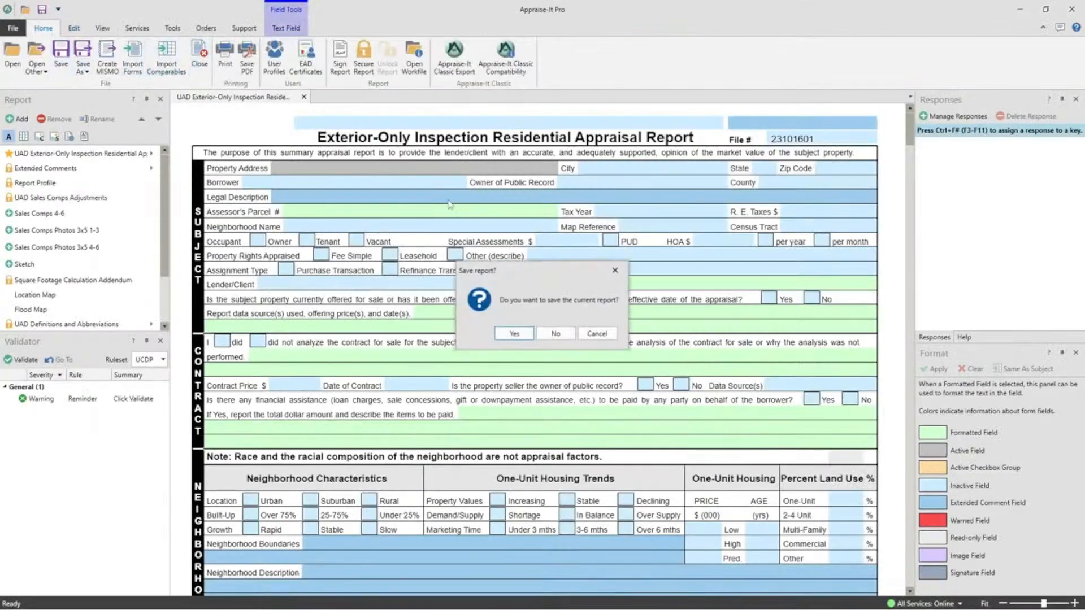
left_click(556, 334)
- Compare the 2055 form variants and create a Non-Lender Exterior-Only Inspection Residential Appraisal Report (SFREP 2055)
left_click(13, 27)
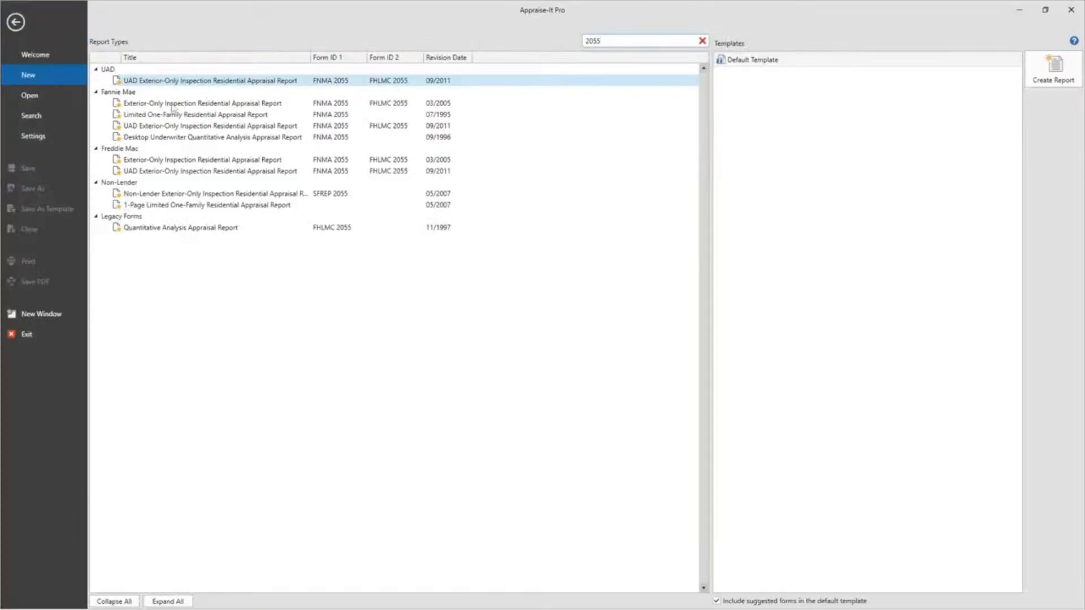
left_click(153, 107)
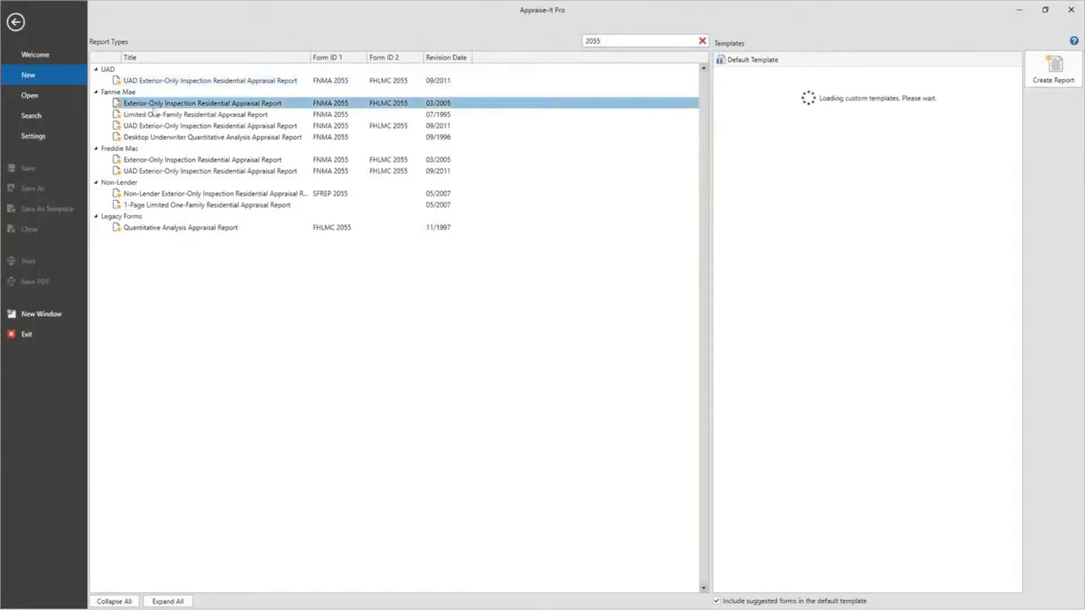
left_click(164, 83)
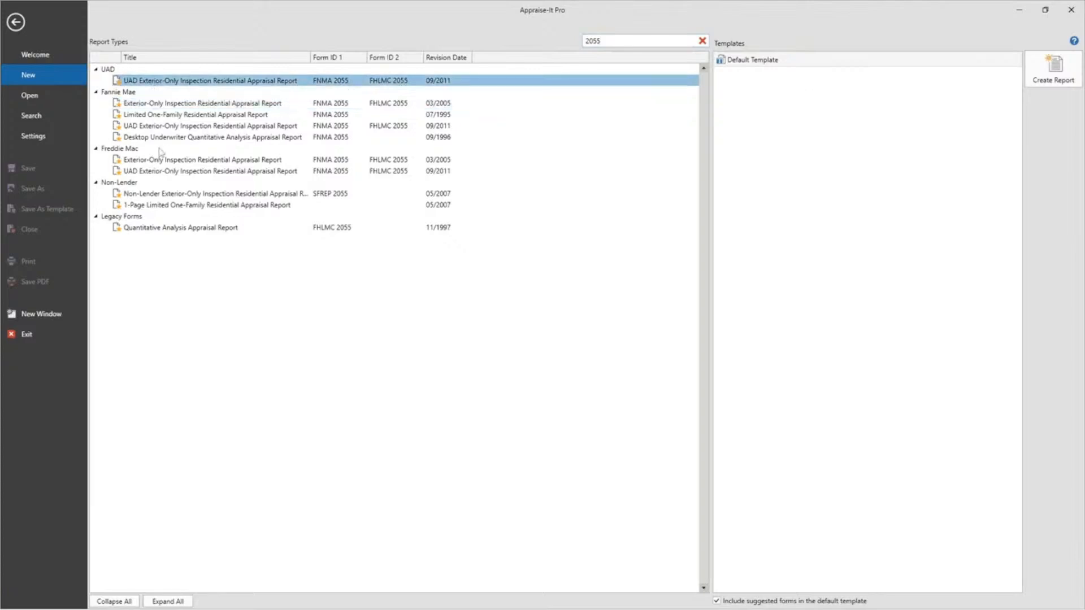
left_click(150, 127)
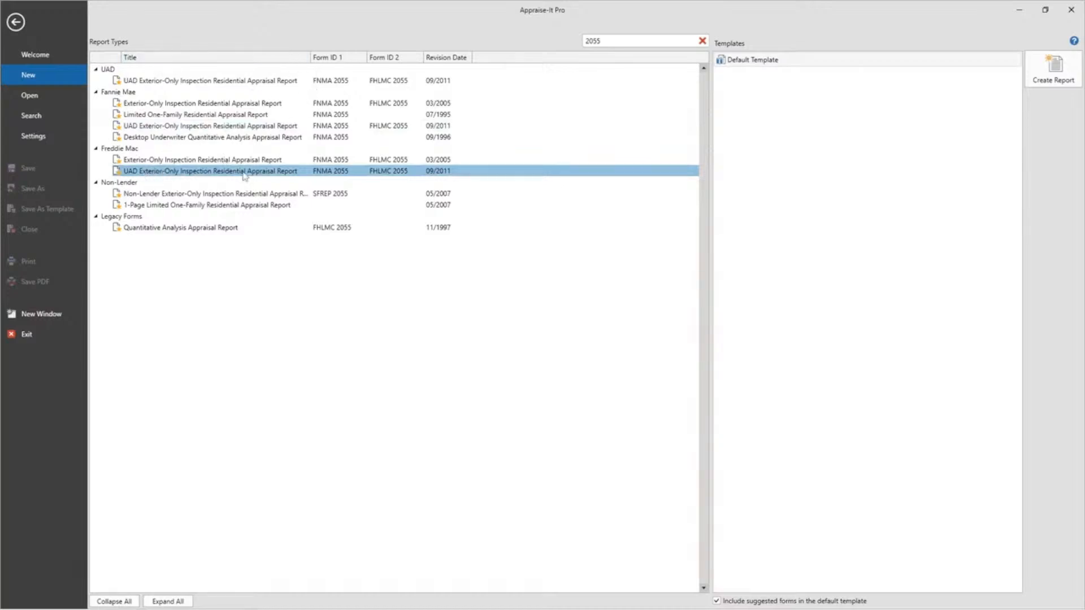
left_click(154, 193)
double_click(154, 193)
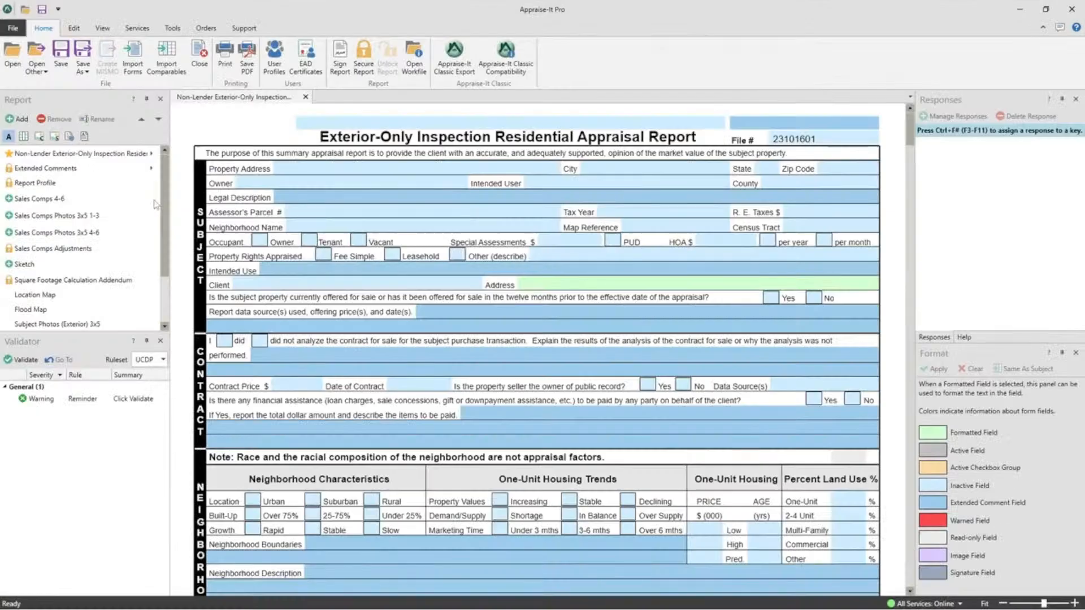
- Close the non-lender exterior-only report without saving it
left_click(12, 27)
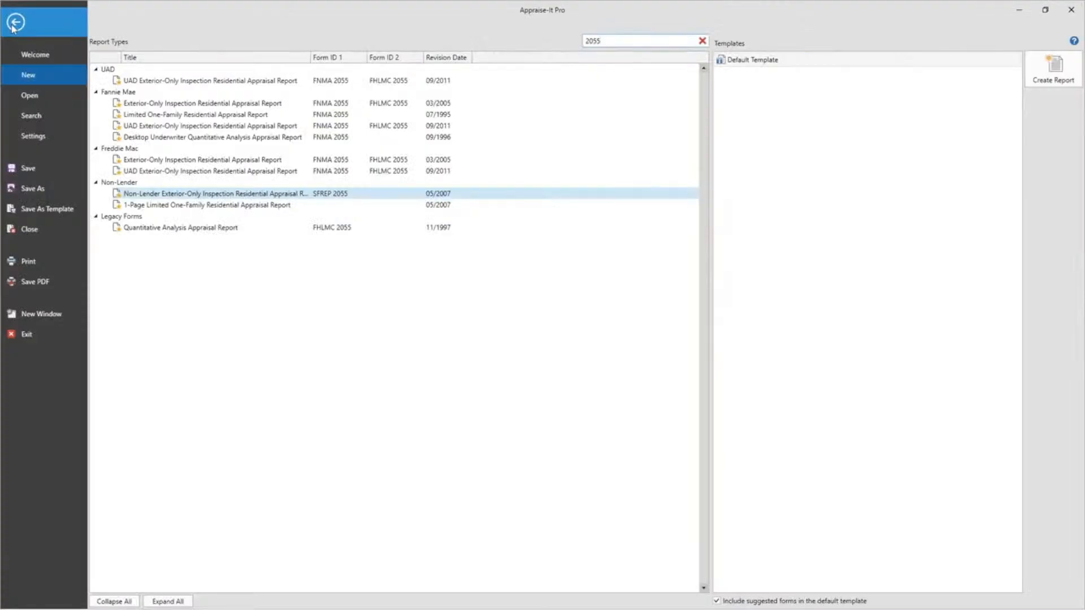
left_click(14, 25)
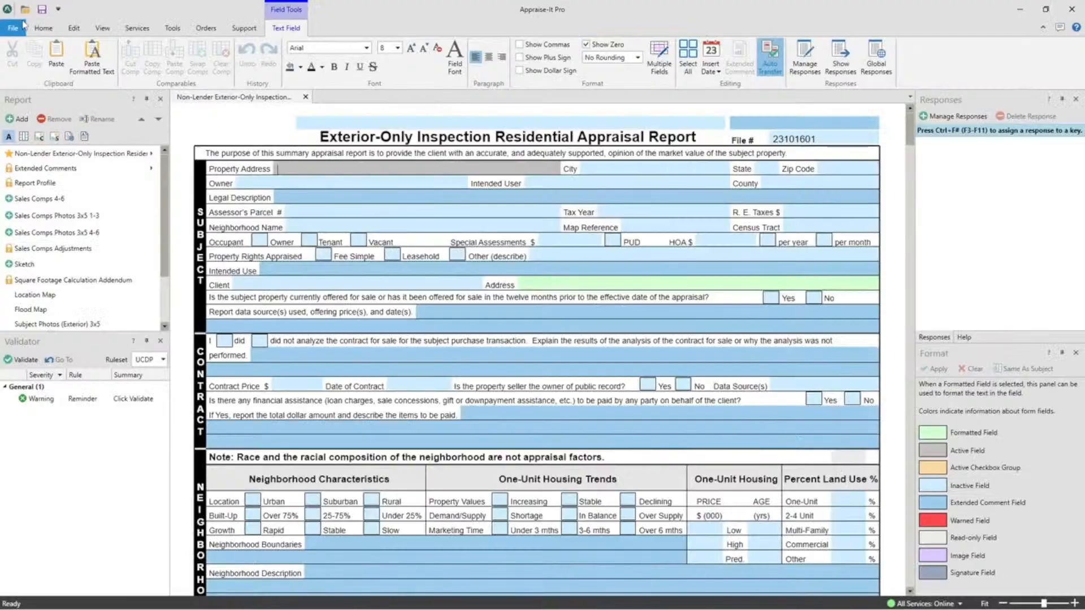
left_click(43, 28)
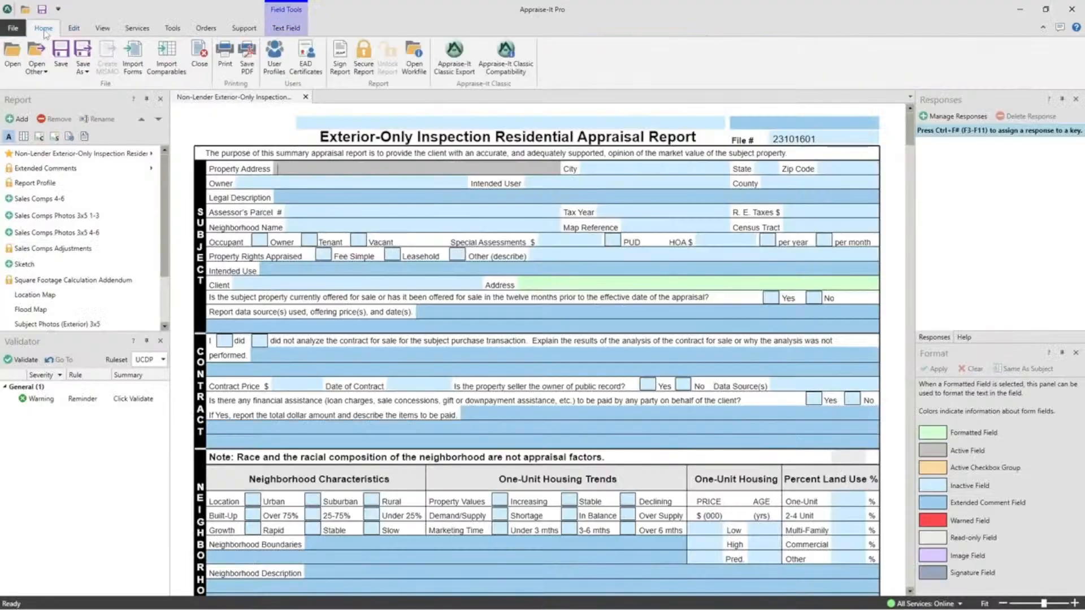
left_click(202, 62)
left_click(556, 338)
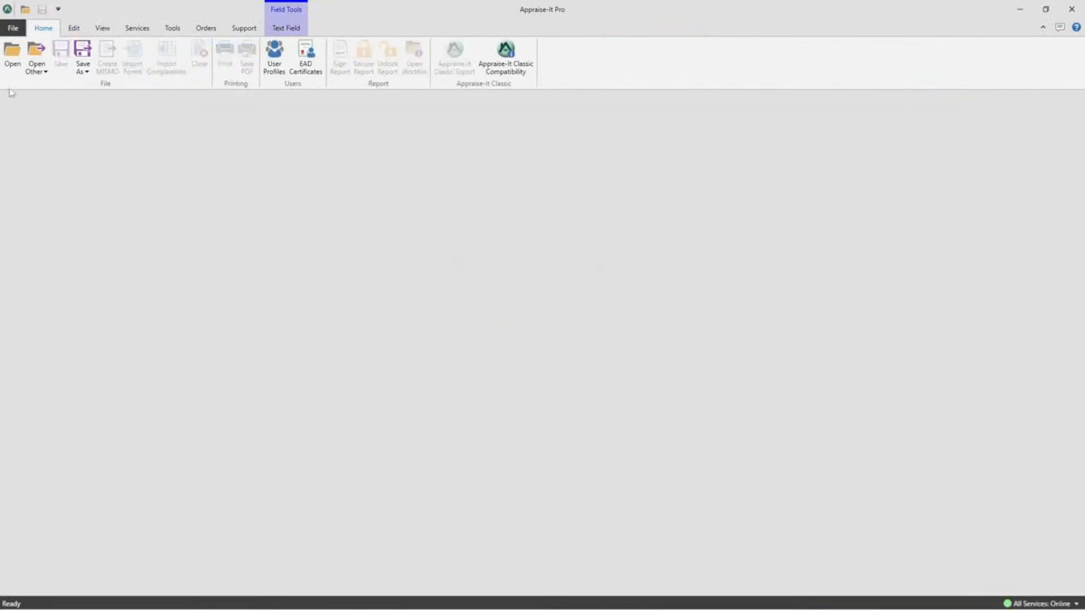
- Clear the 2055 form search and list the templates for the frequently used UAD Uniform Residential Appraisal Report
left_click(12, 28)
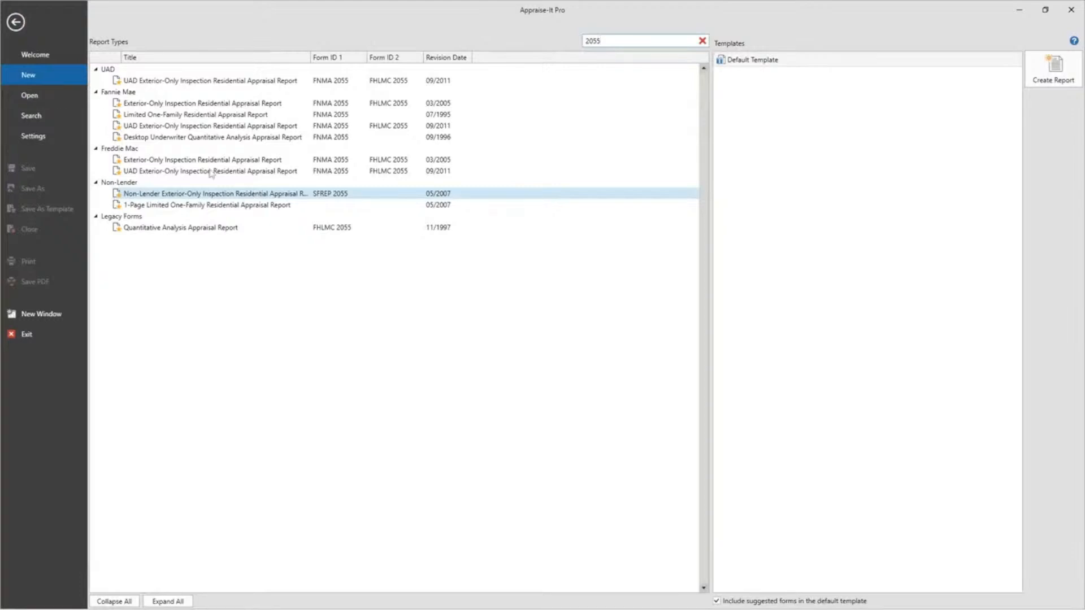
left_click(160, 206)
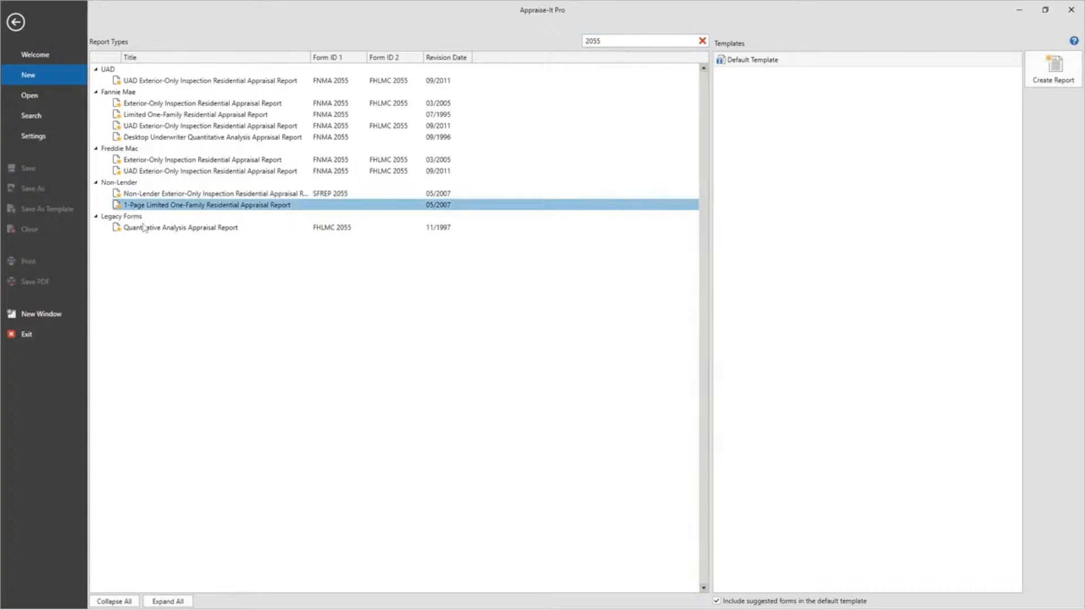
left_click(145, 228)
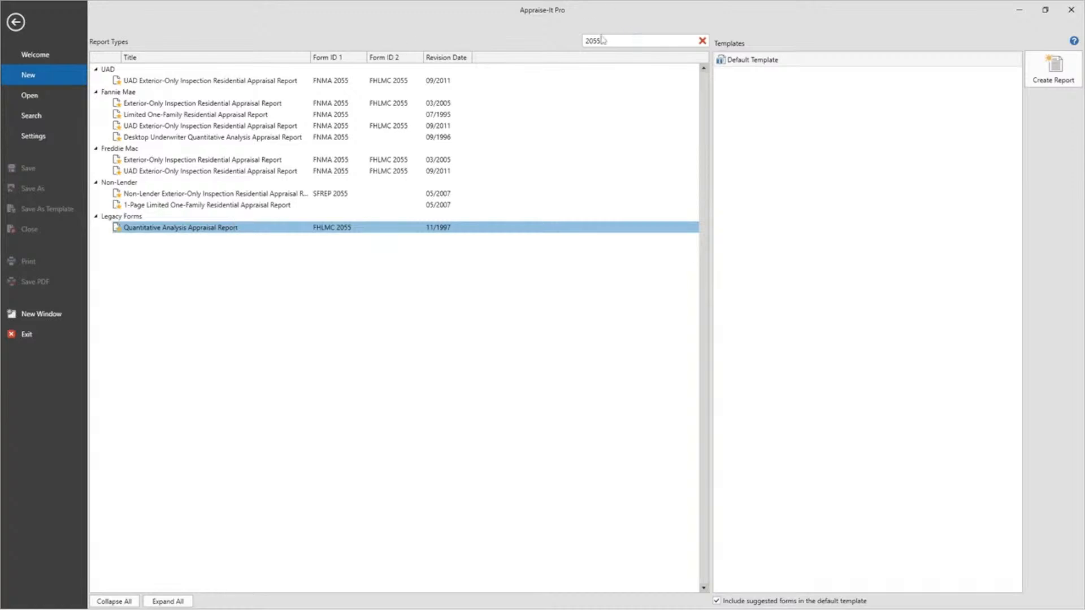
left_click(703, 41)
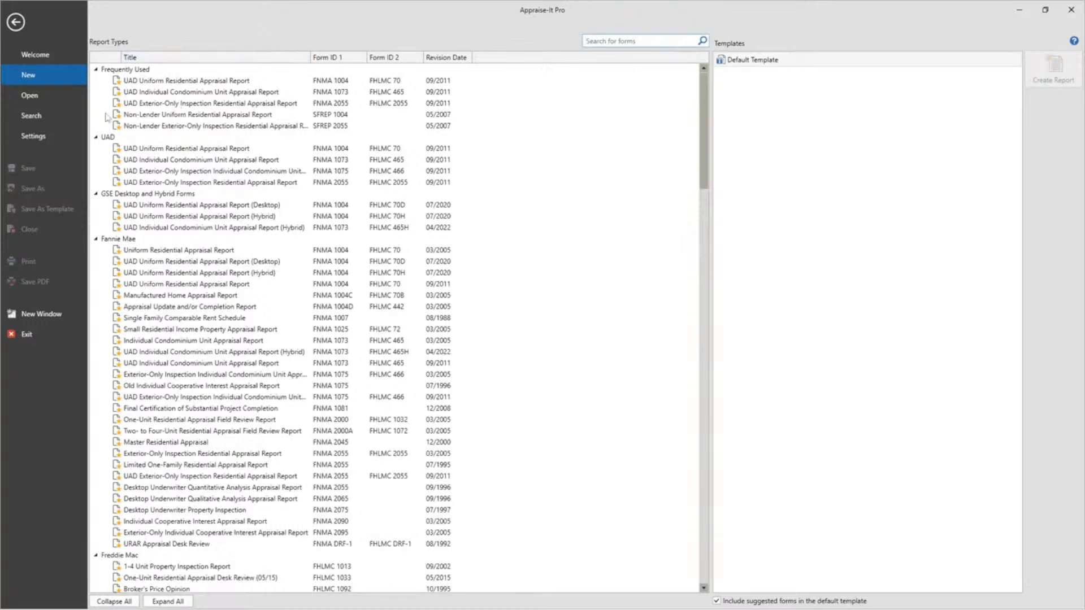
left_click(161, 81)
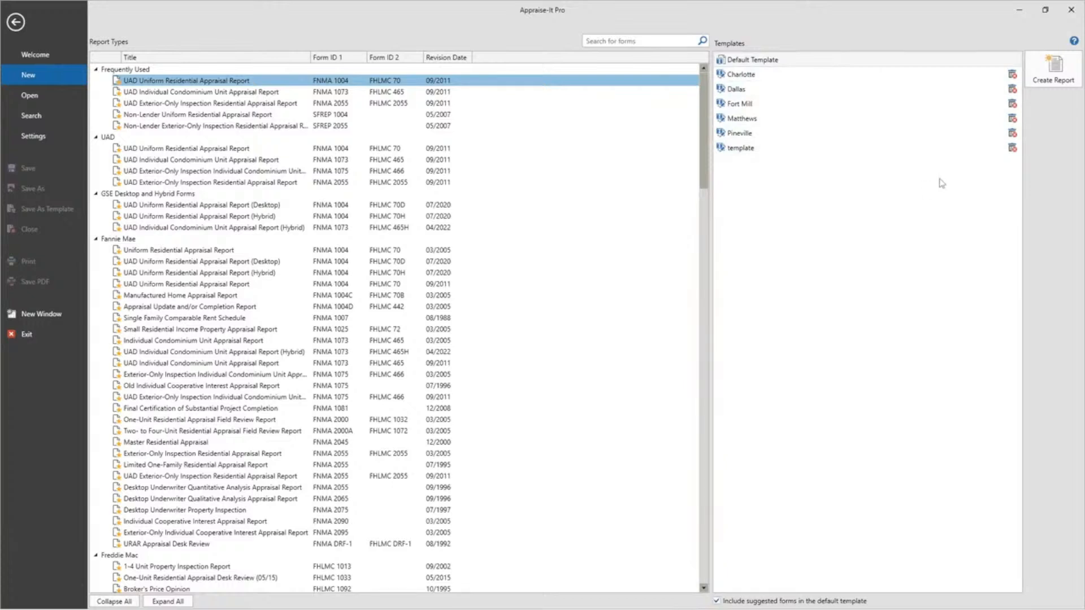
- View the recent reports, run a saved-report search without criteria, and preview the details of sample ua5.rpt
left_click(47, 97)
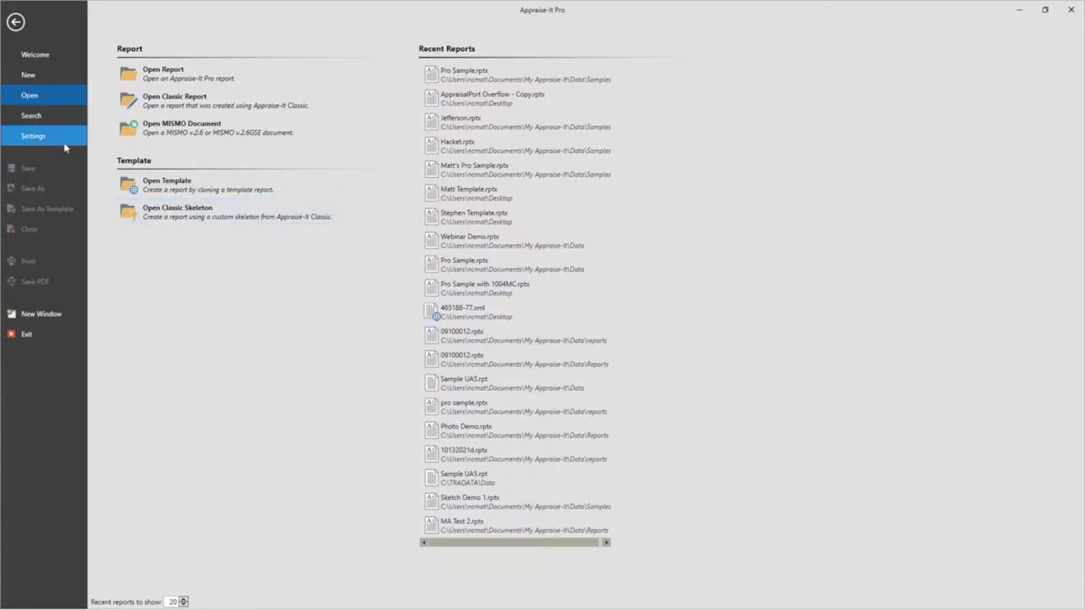
left_click(39, 116)
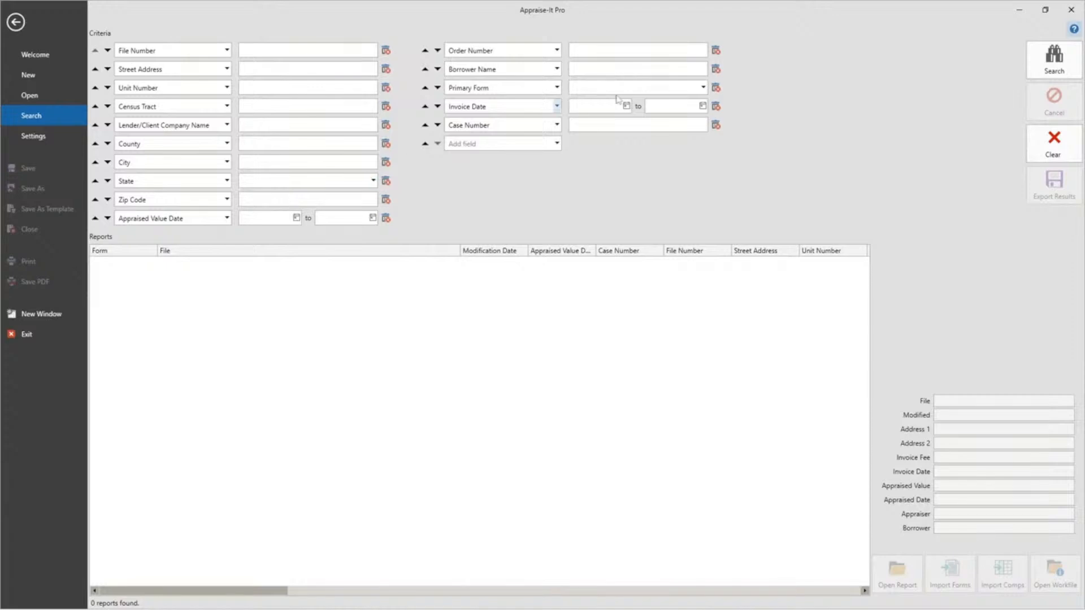
left_click(1040, 65)
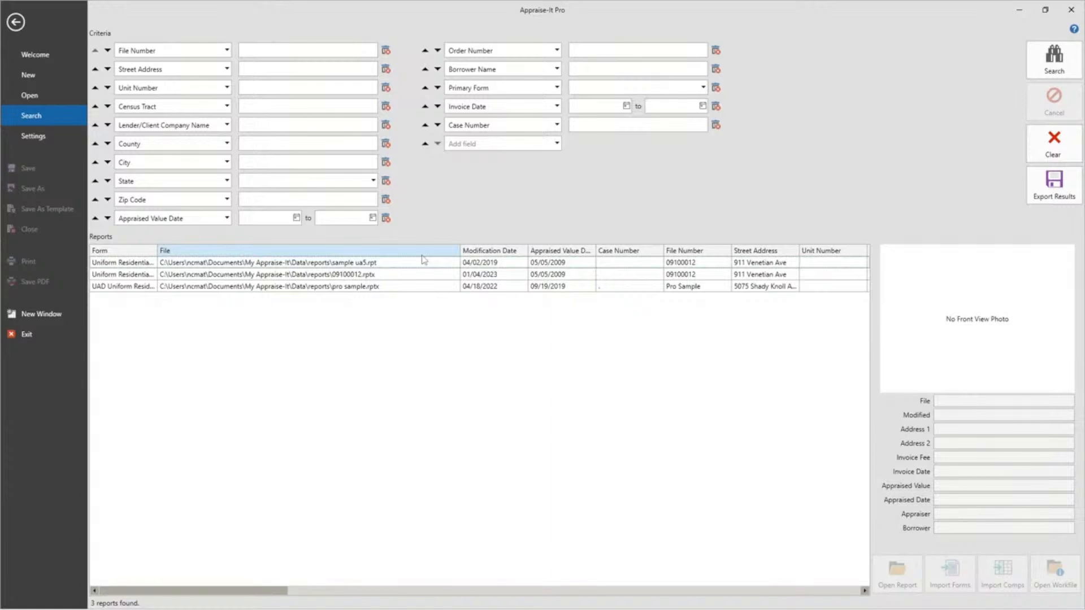
left_click(343, 265)
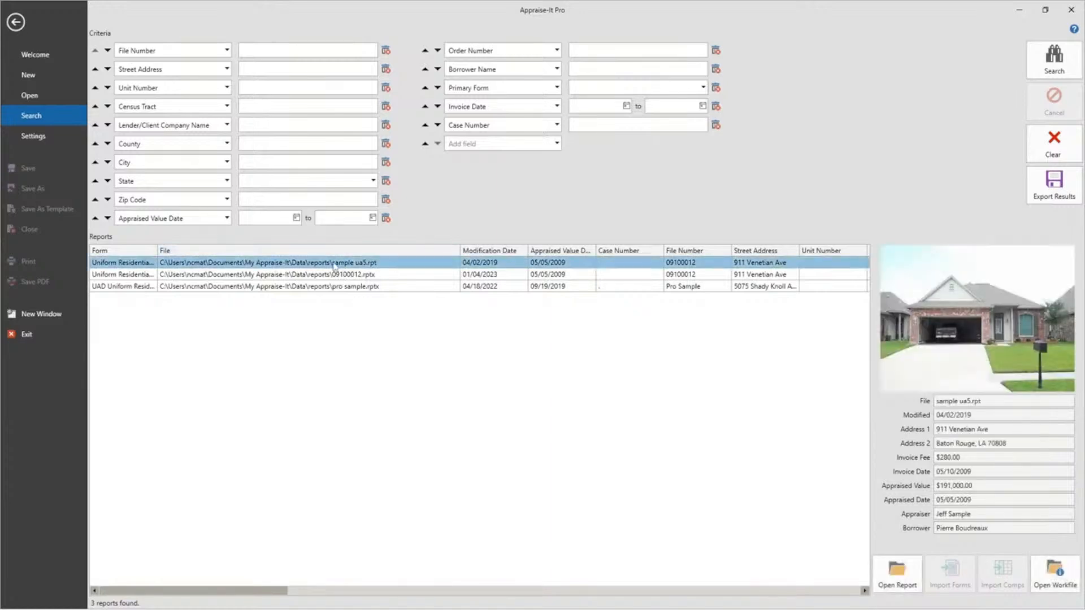
left_click_drag(249, 596, 210, 606)
left_click_drag(294, 590, 243, 582)
- Review the Autosave, Default Formatting, Editor, Extended Comments and Folders settings
left_click(24, 137)
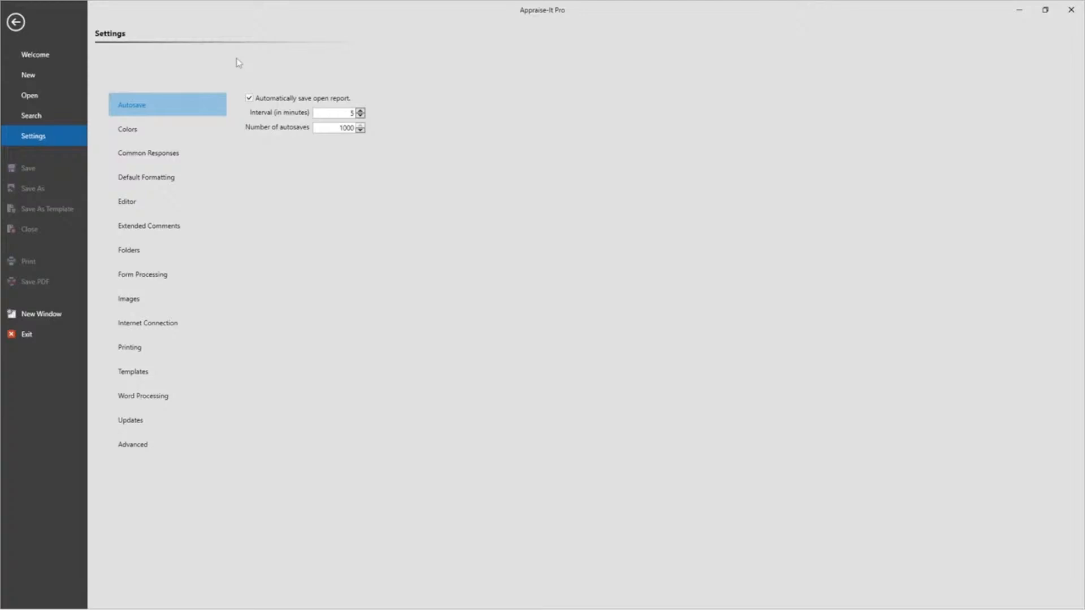
left_click(153, 179)
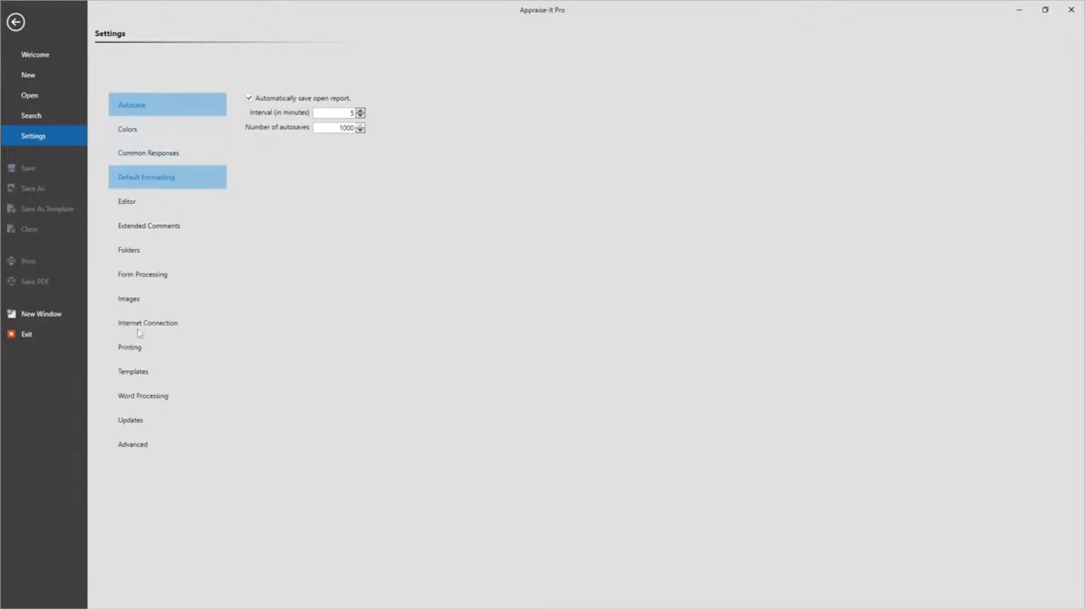
left_click(123, 177)
left_click(129, 202)
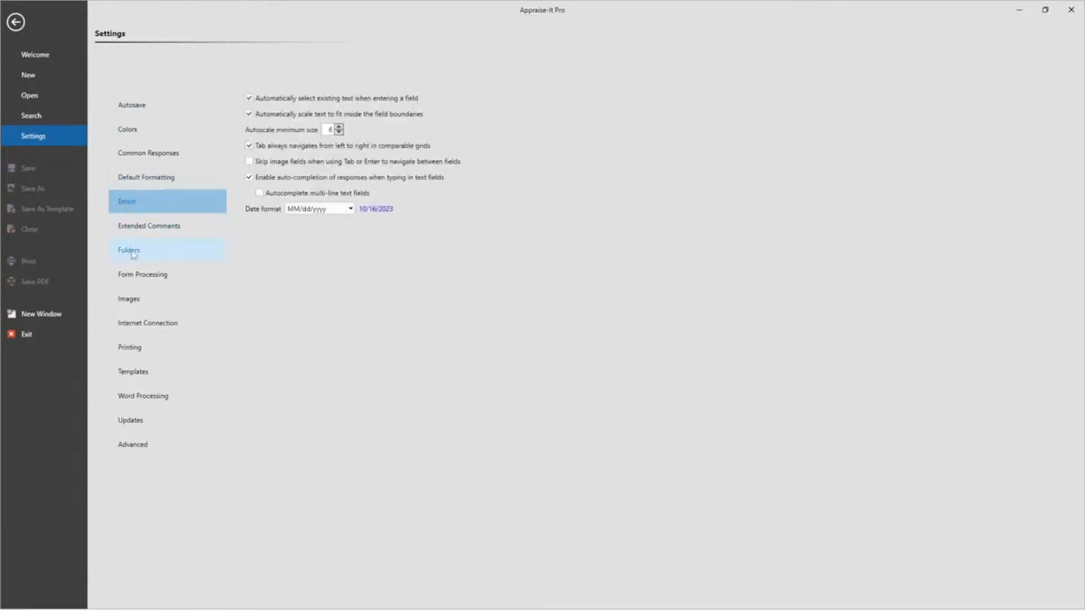
left_click(131, 227)
left_click(129, 250)
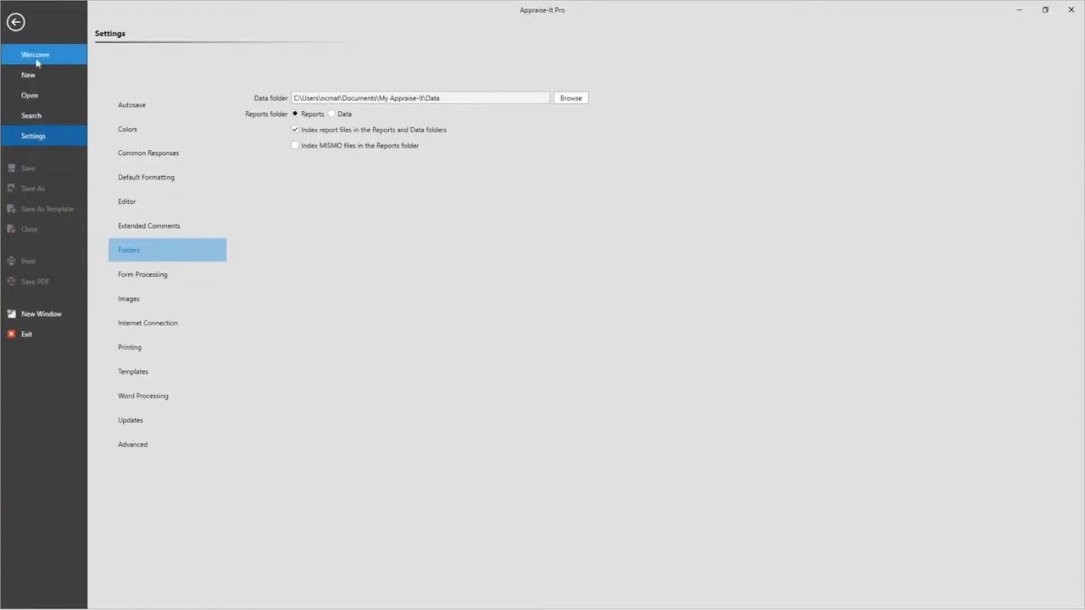
- Create a new UAD Uniform Residential Appraisal Report (FNMA 1004) from the Default Template
left_click(44, 77)
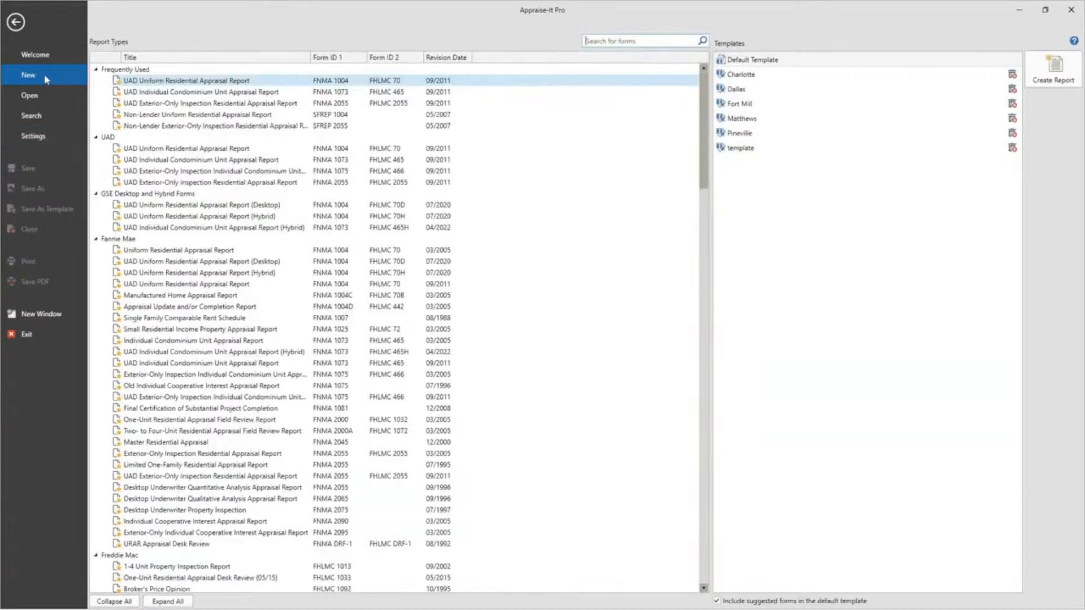
left_click(161, 81)
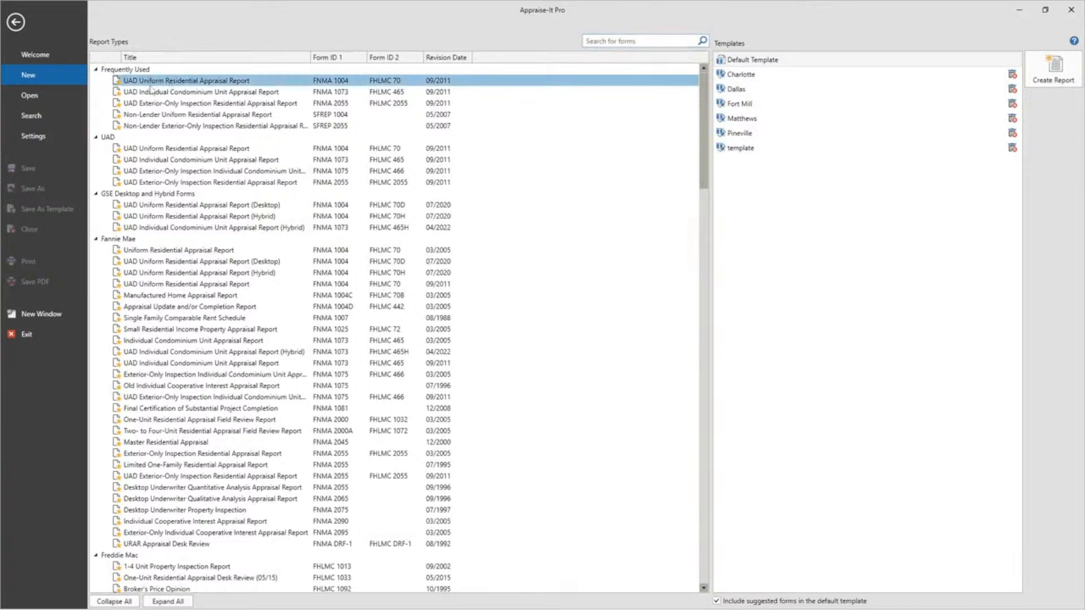
double_click(750, 61)
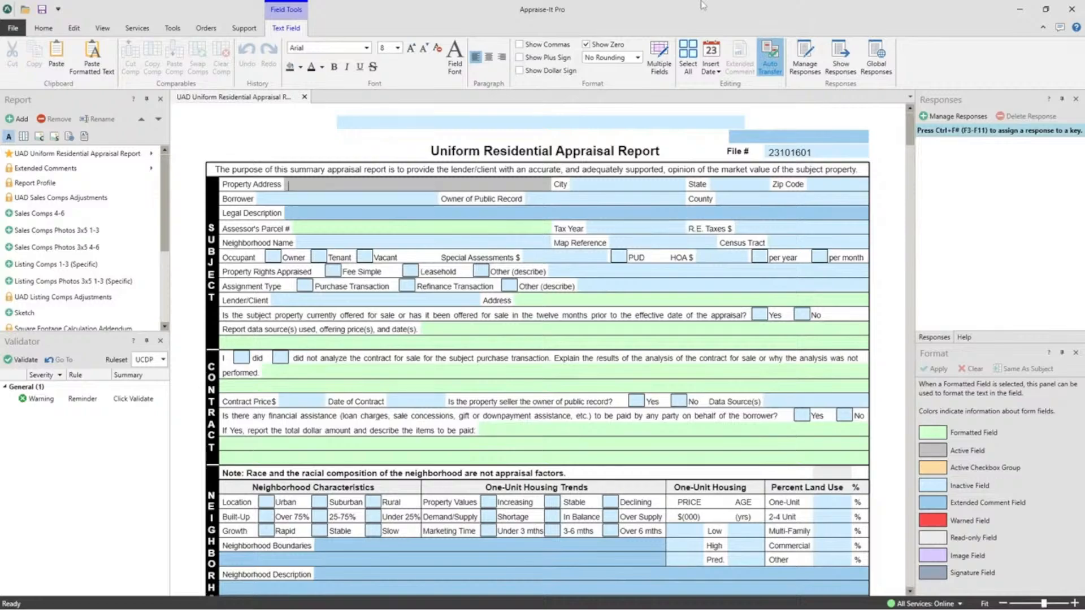
- Enlarge the report's list of forms by shrinking the Validator area, and view the forms at the end of the list
mouse_move(911, 131)
left_mouse_down()
mouse_move(914, 222)
mouse_move(914, 126)
left_mouse_up()
left_click_drag(71, 334, 79, 425)
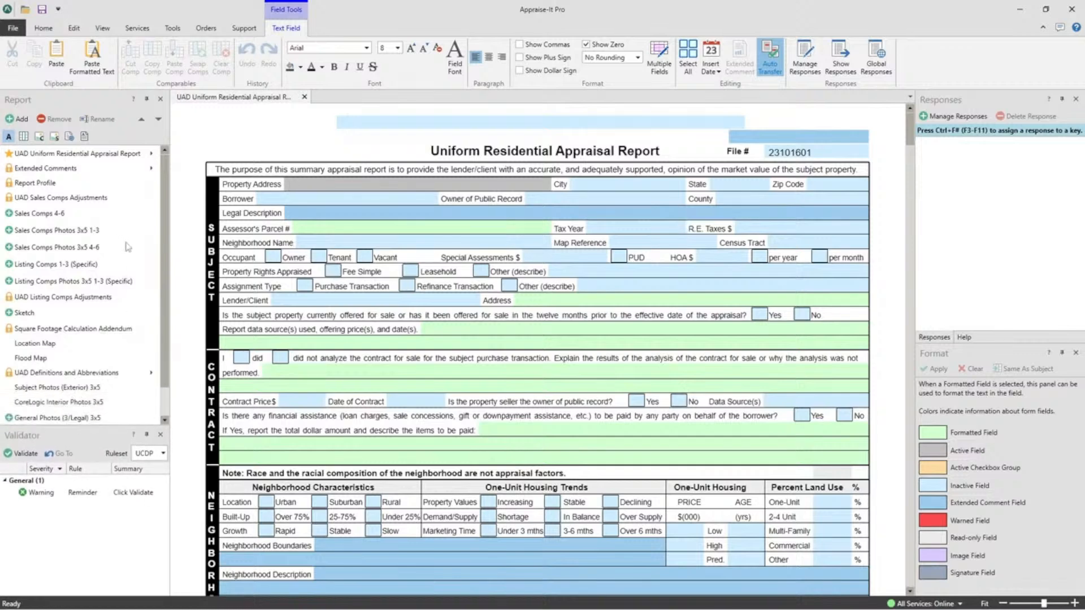
scroll(163, 232, "down", 1)
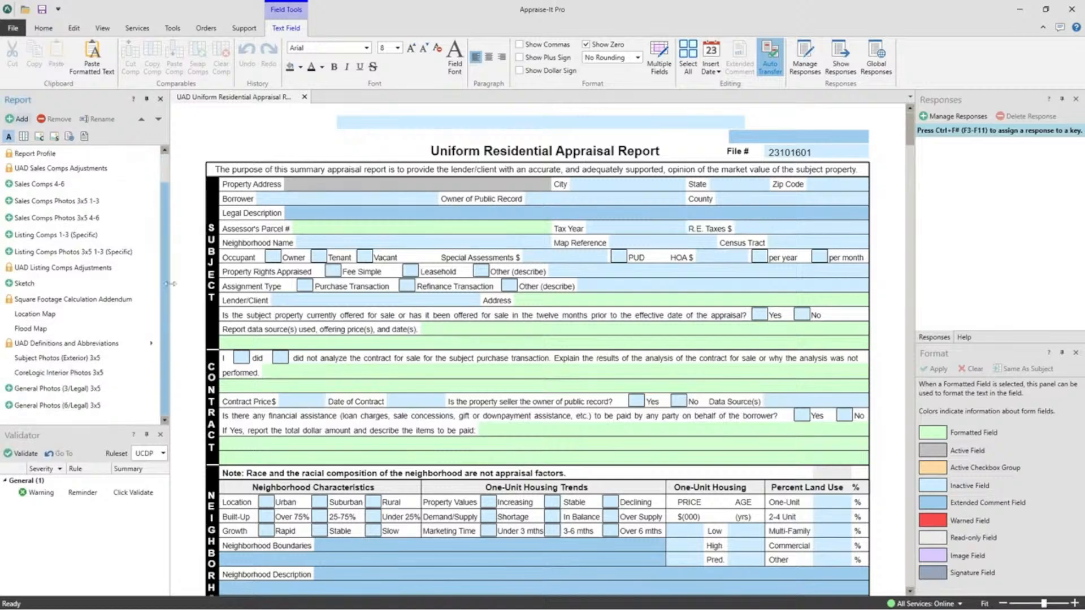
- Remove the Flood Map form from the report and confirm the removal
scroll(165, 173, "up", 1)
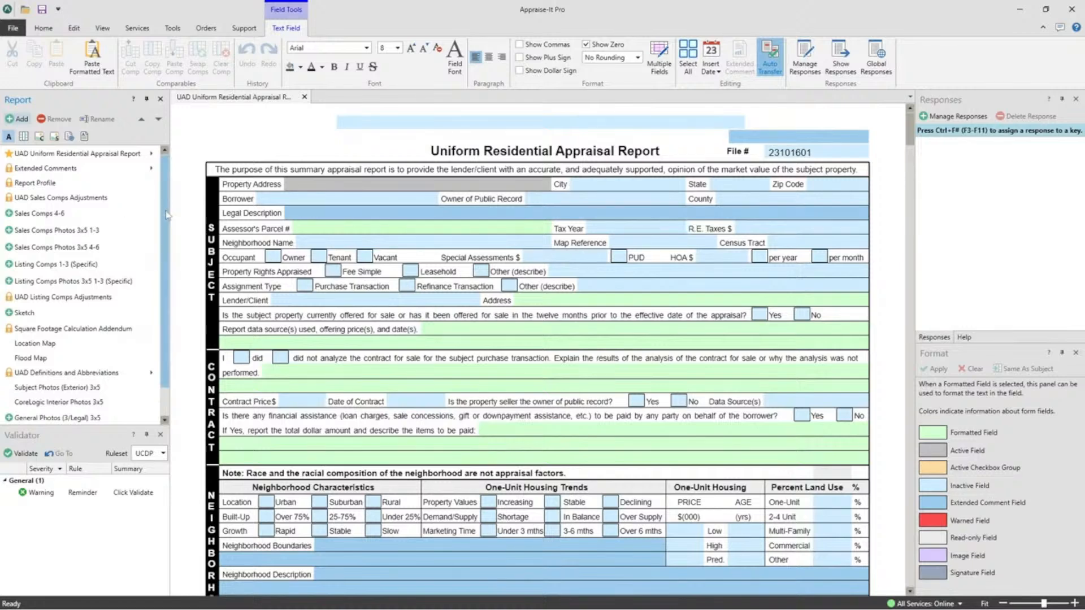
scroll(162, 277, "down", 1)
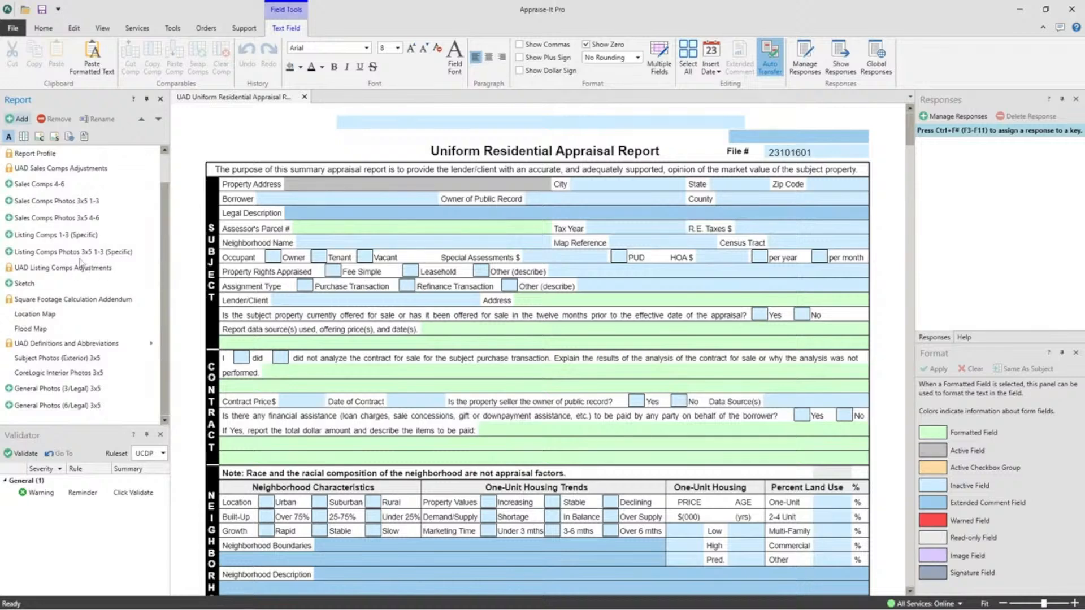
left_click(35, 330)
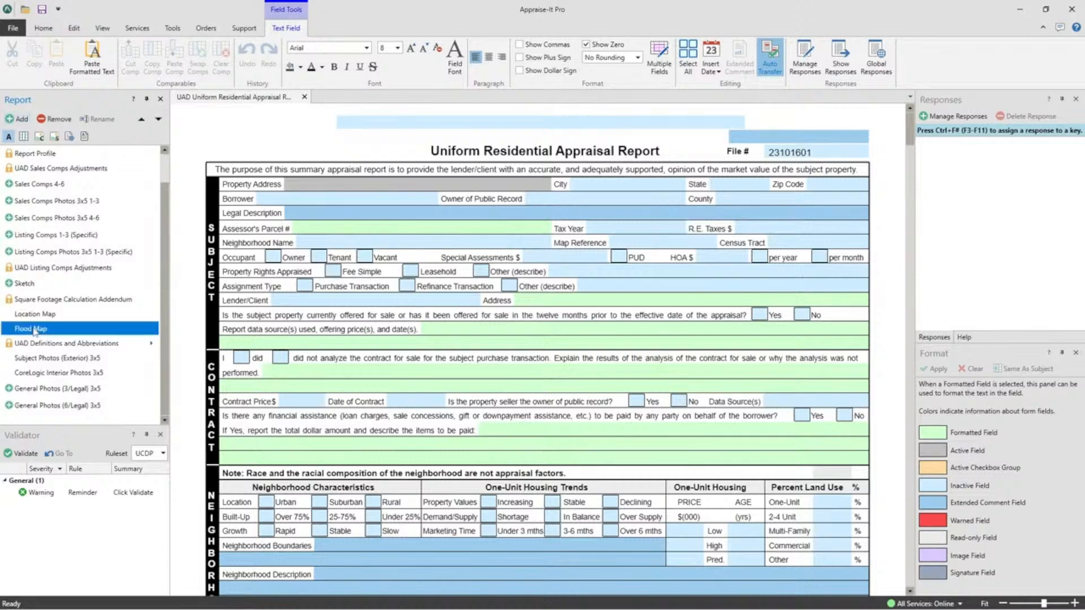
left_click(52, 119)
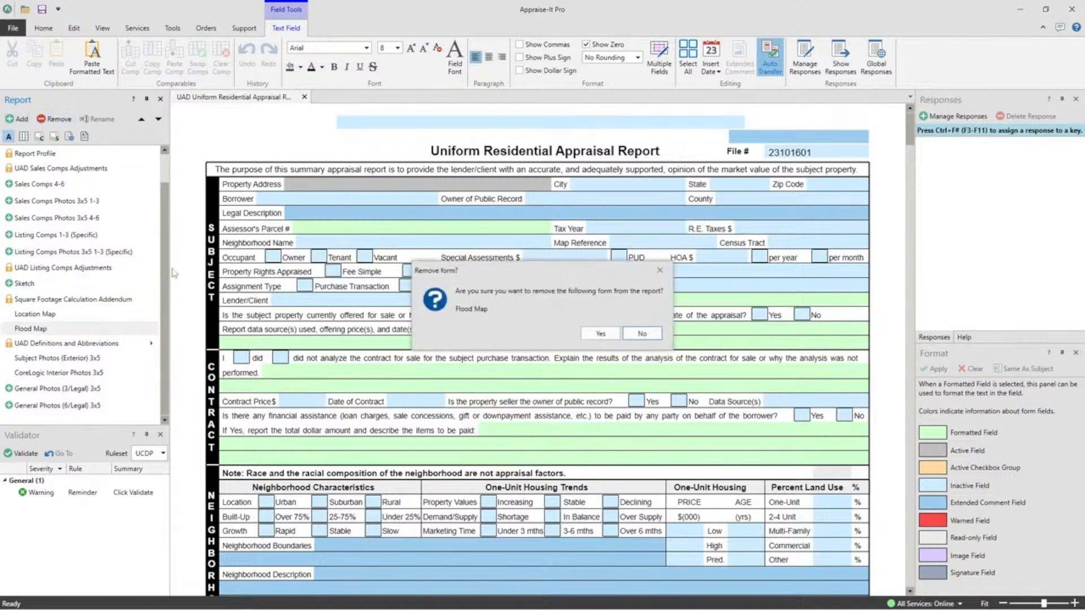
left_click(601, 332)
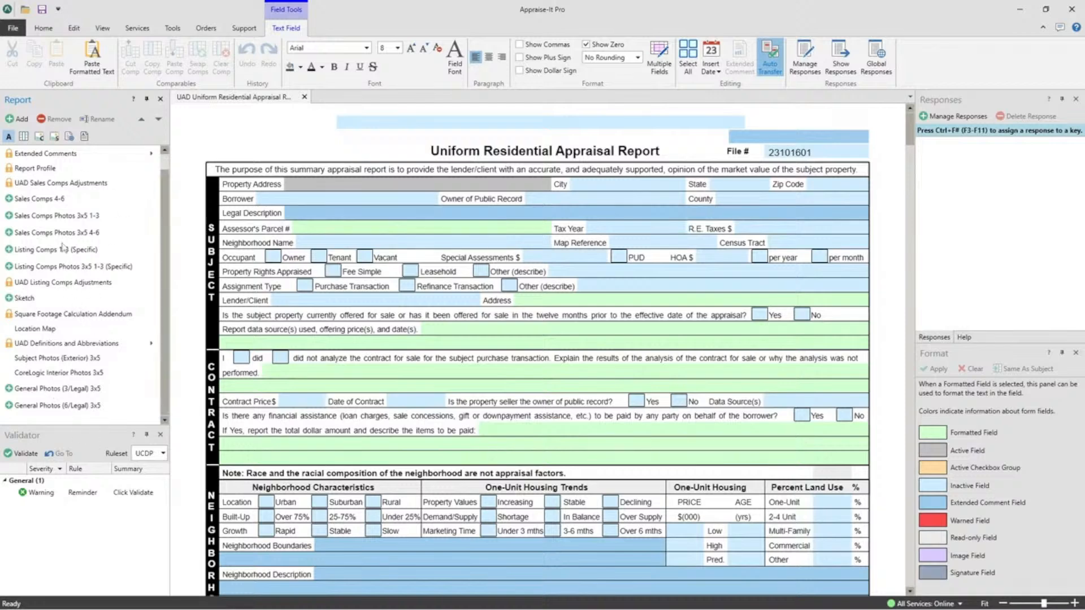
- Reorder the report's forms so that Sketch comes first and Location Map directly follows it
left_click(24, 298)
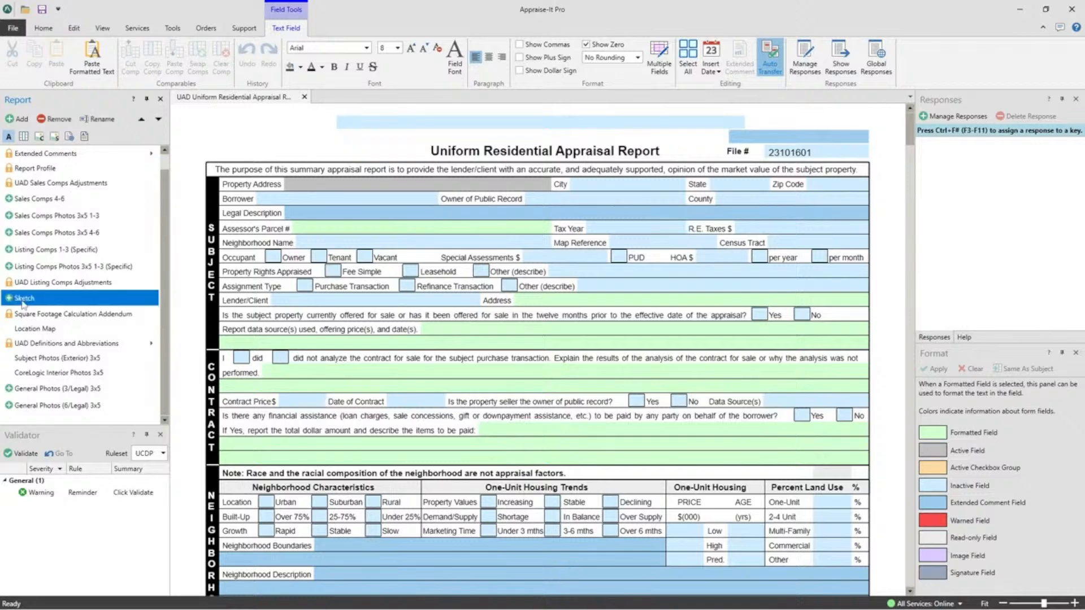
scroll(31, 170, "up", 1)
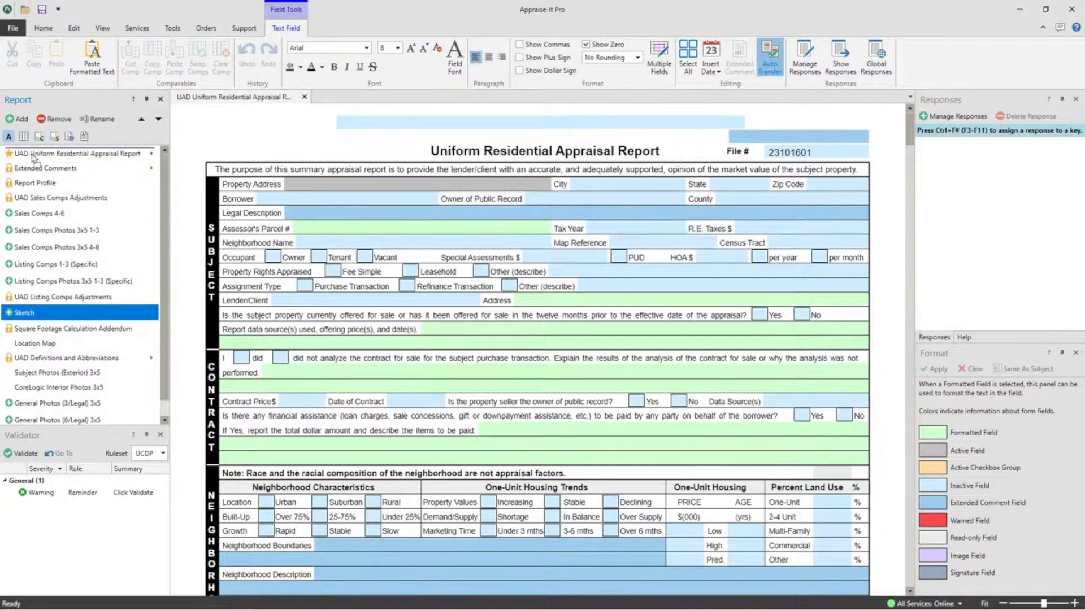
left_click_drag(33, 155, 39, 153)
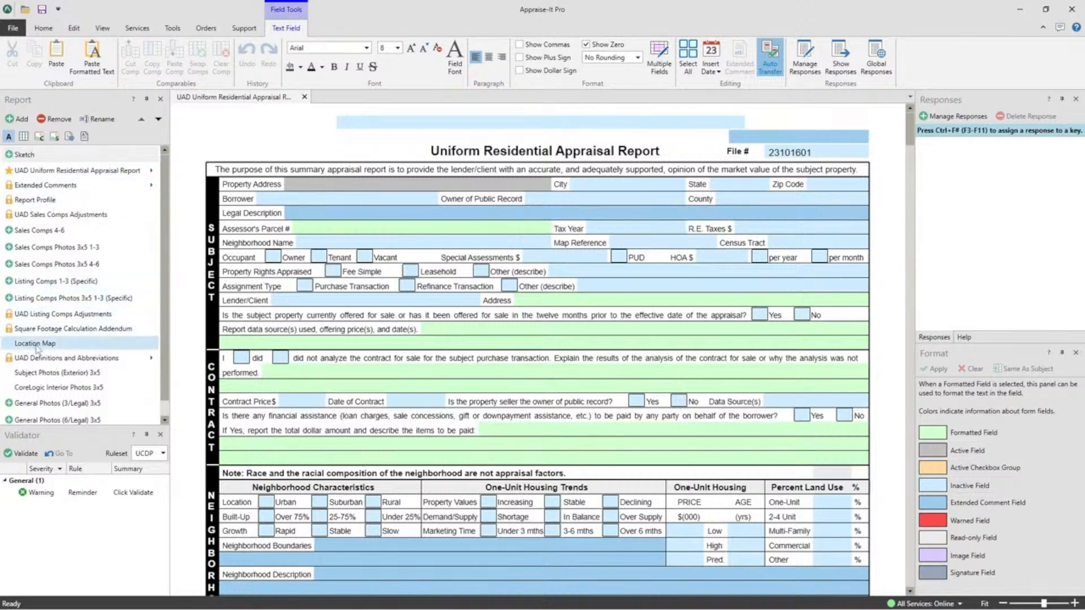
left_click_drag(37, 347, 48, 166)
left_click_drag(34, 346, 38, 168)
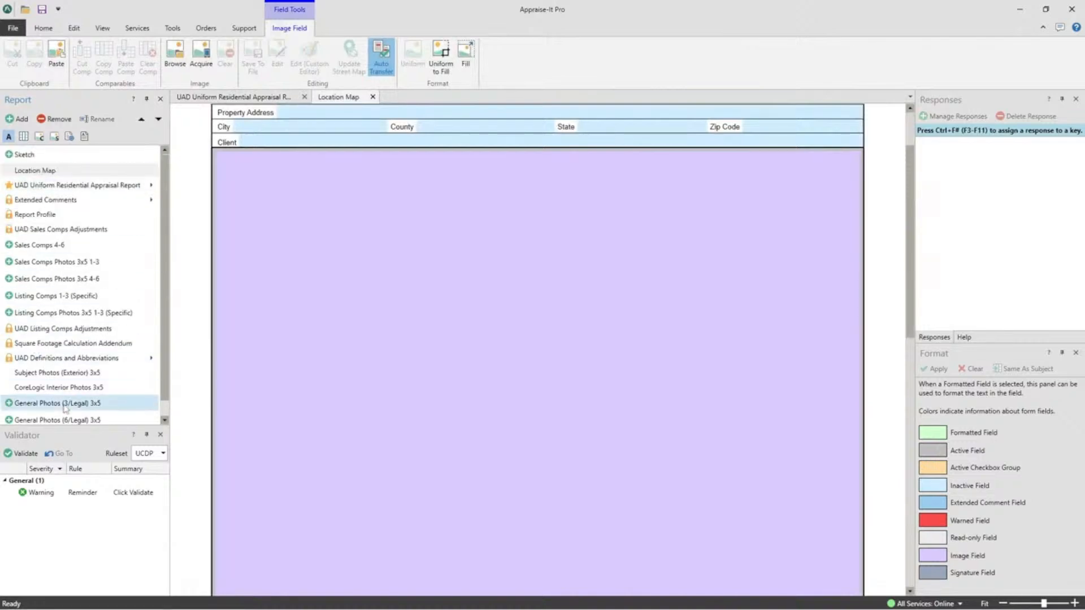
left_click(79, 374)
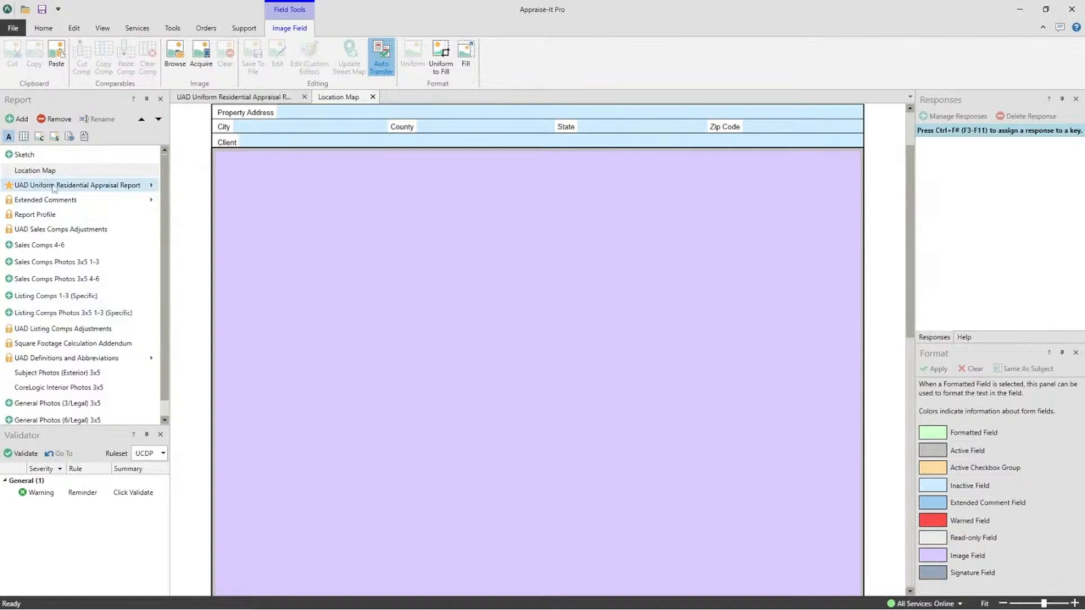
- Search the forms library for covid and add the FNMA COVID-19 Addendum (Desktop) between Location Map and the UAD Uniform Residential Appraisal Report
left_click(17, 119)
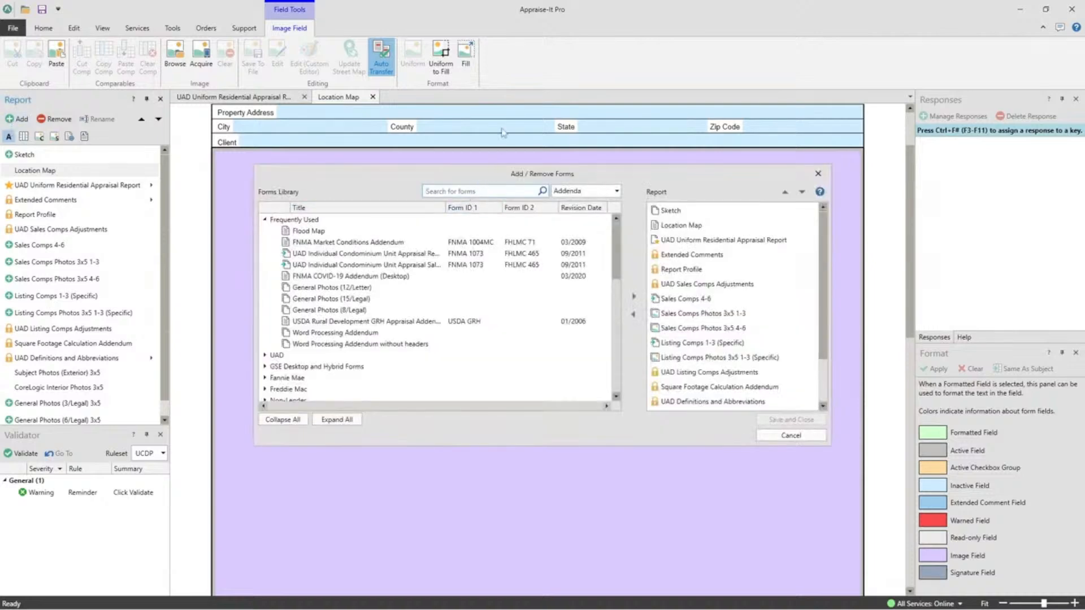
type("covid")
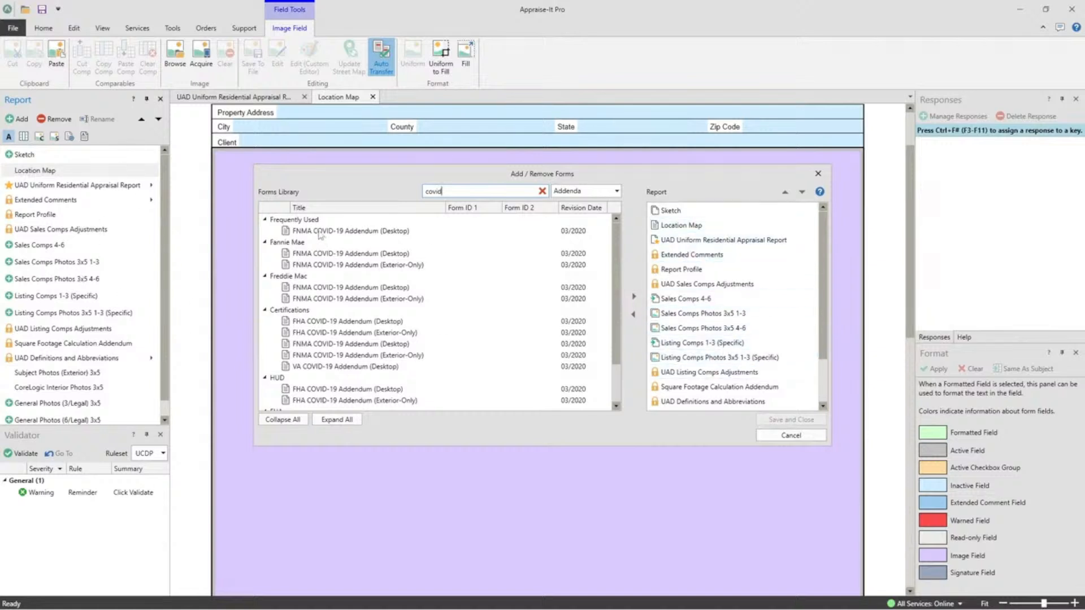
left_click_drag(320, 236, 692, 237)
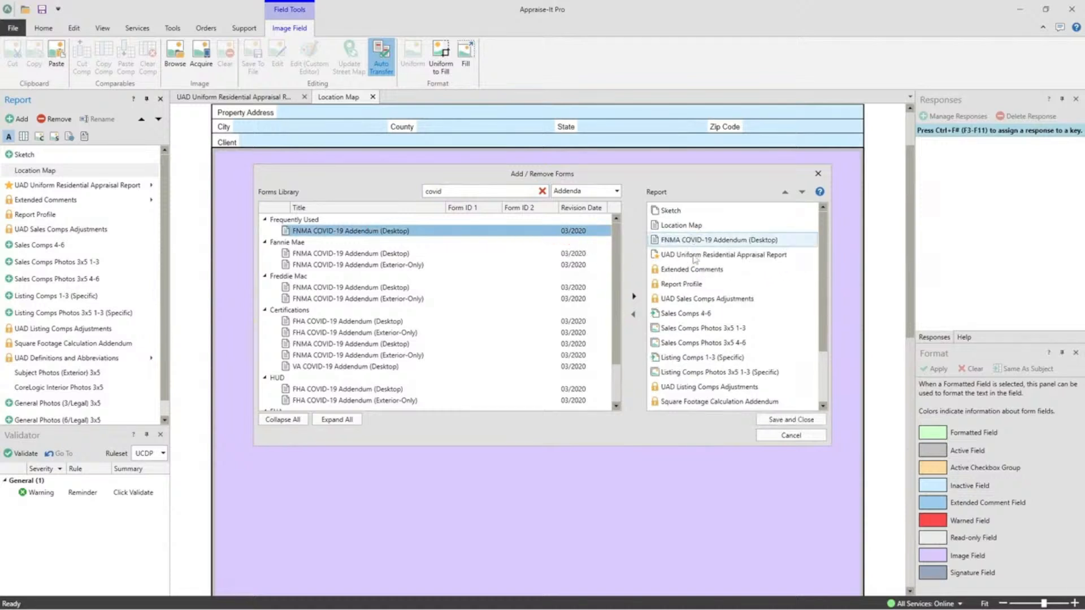
left_click(791, 420)
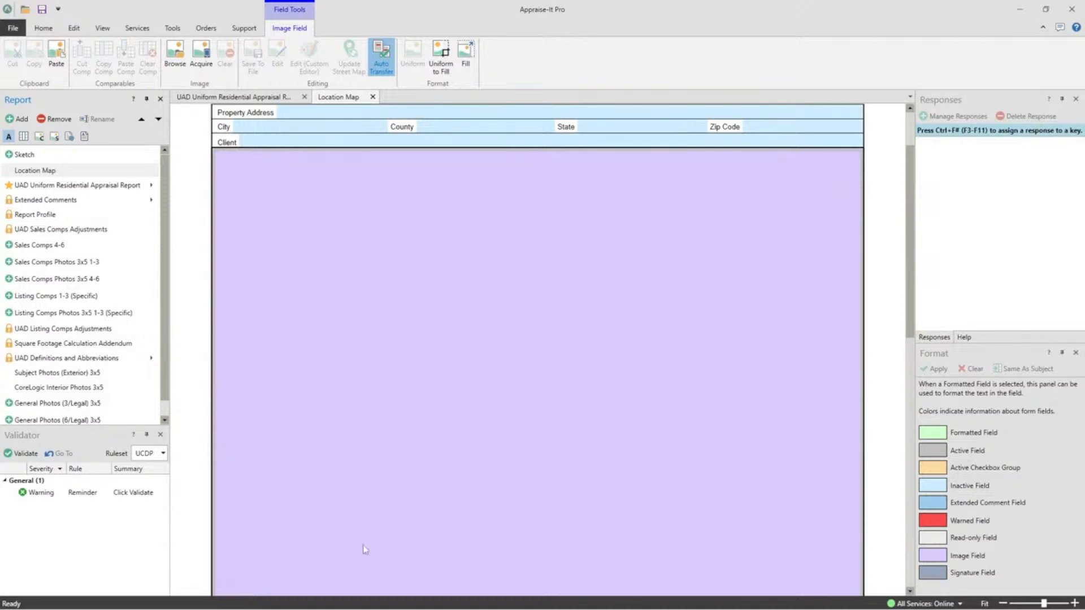
- Search the forms library for covid again, clear the search to view its categories, and leave without changing the report
left_click(18, 118)
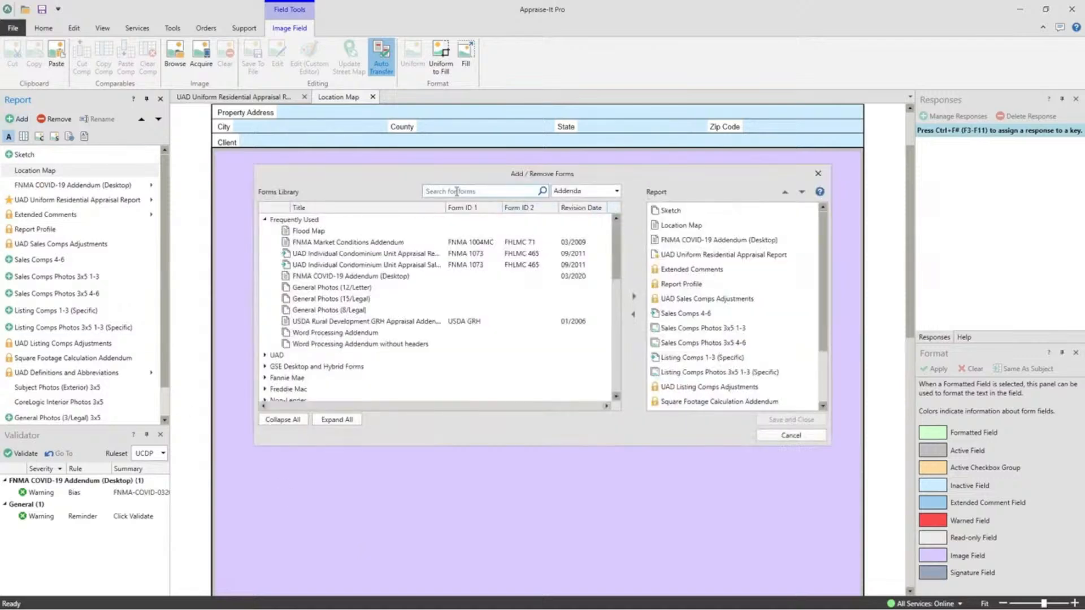
type("covid")
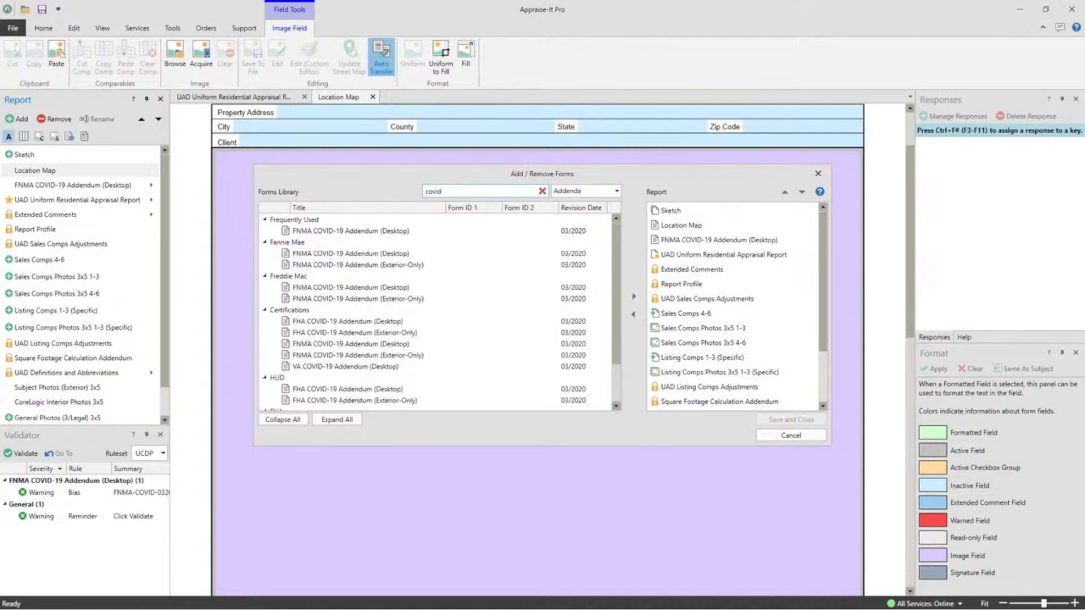
left_click(543, 193)
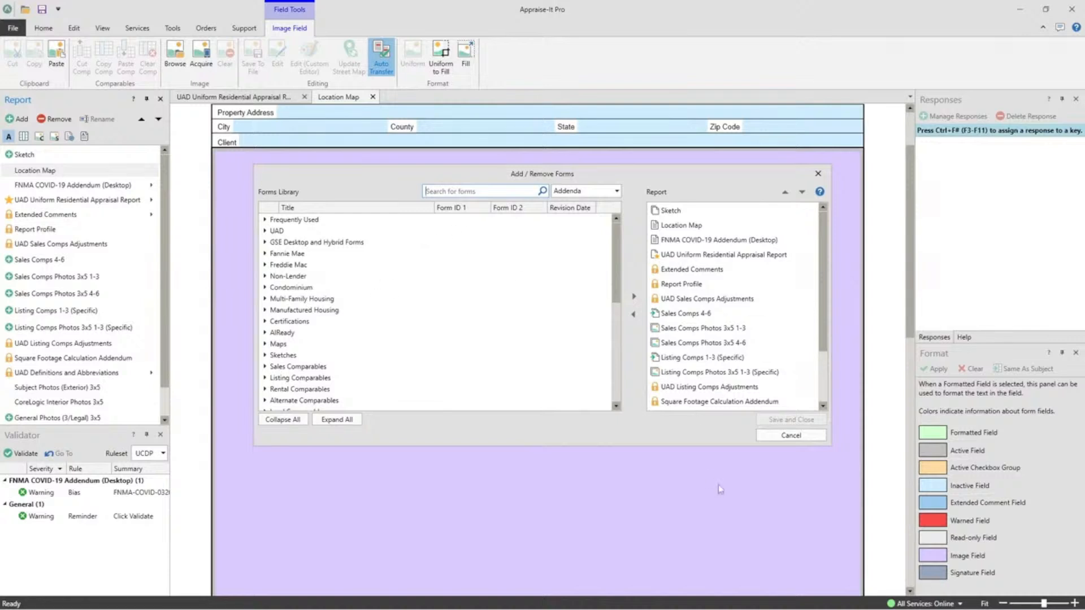
left_click(790, 436)
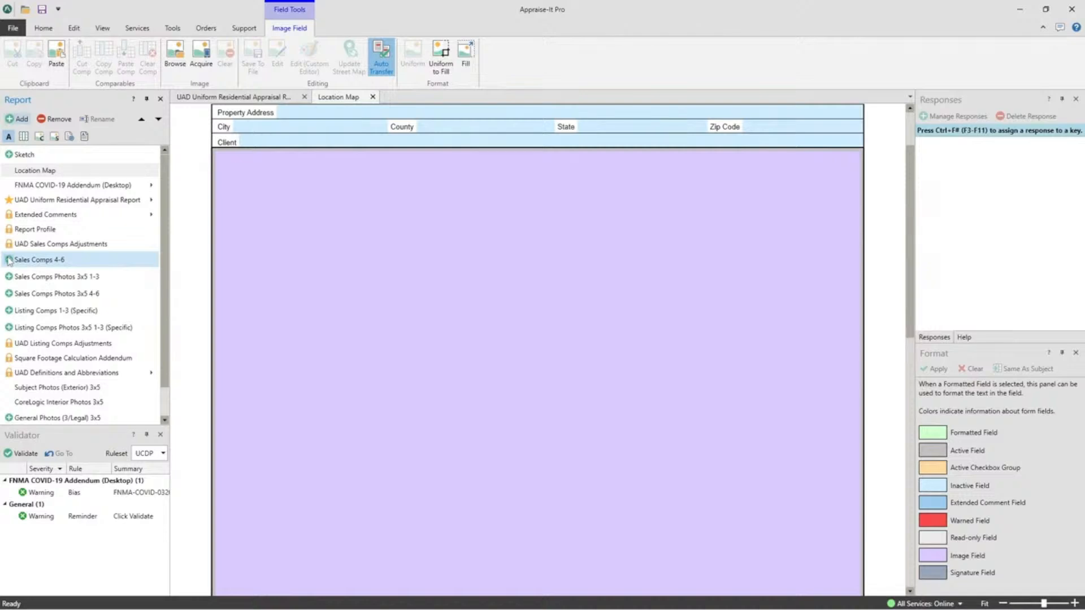
- Add a second Sketch form below the first one and remove it from the report again
left_click(10, 157)
left_click(9, 156)
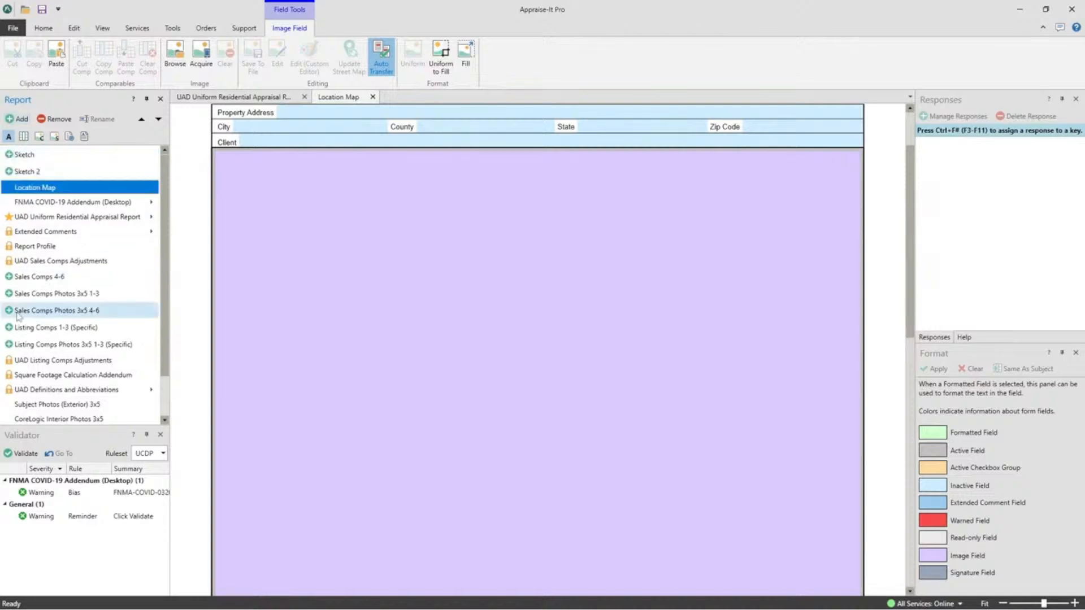
left_click(31, 172)
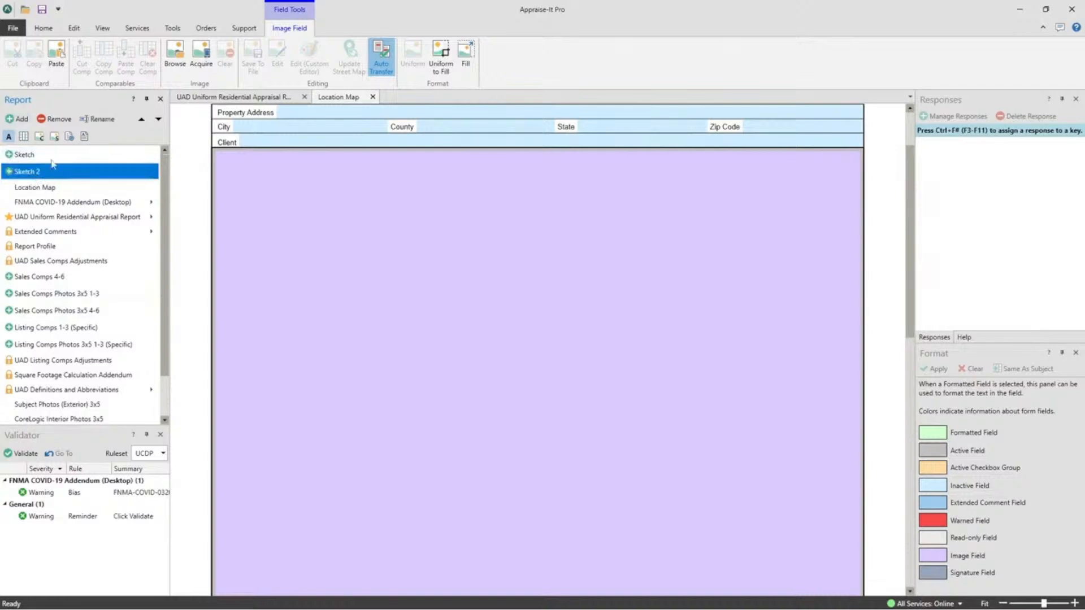
left_click(56, 118)
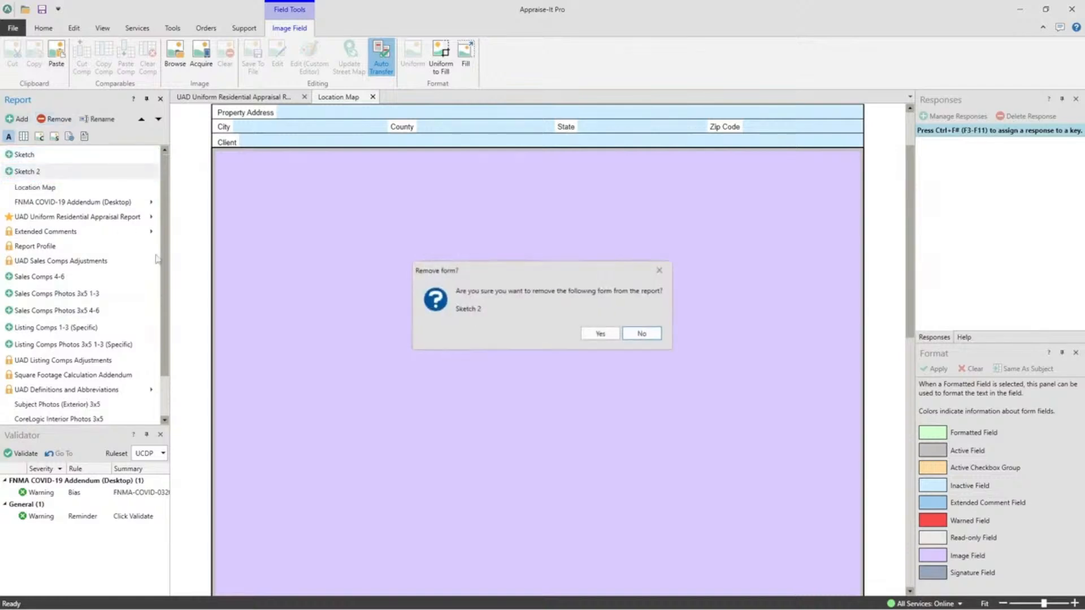
left_click(599, 334)
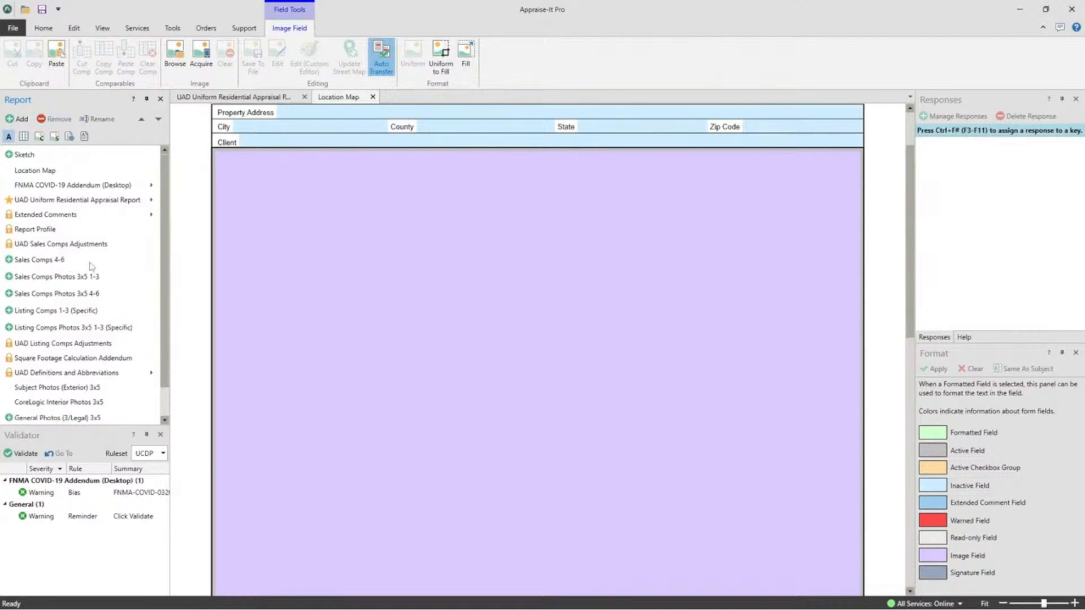
- Add a Sales Comps 7-9 form after Sales Comps 4-6 and view it, leaving only the main appraisal form open
left_click(8, 263)
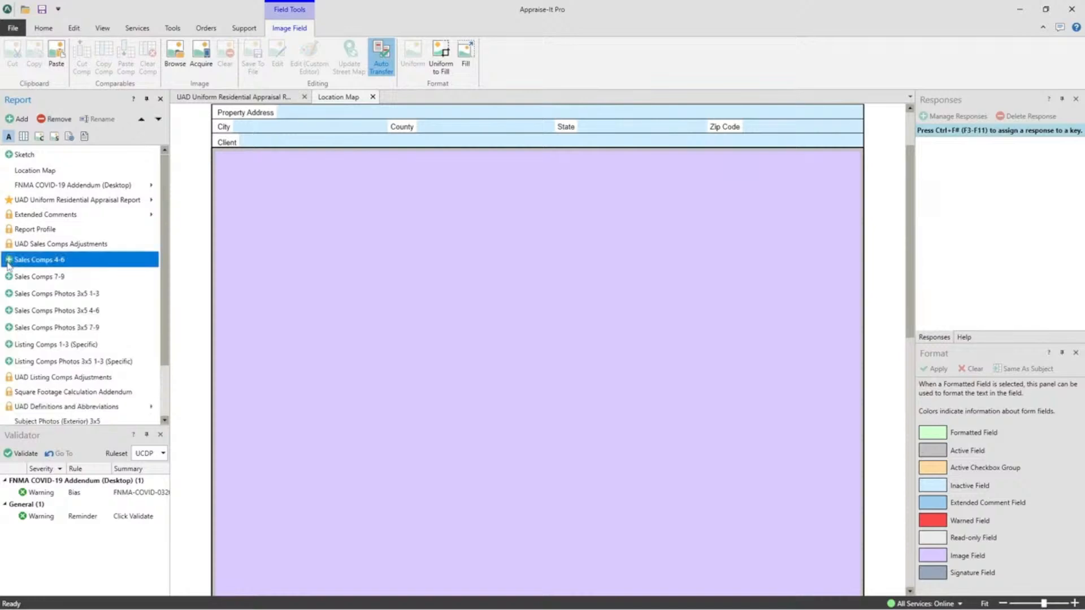
left_click(53, 279)
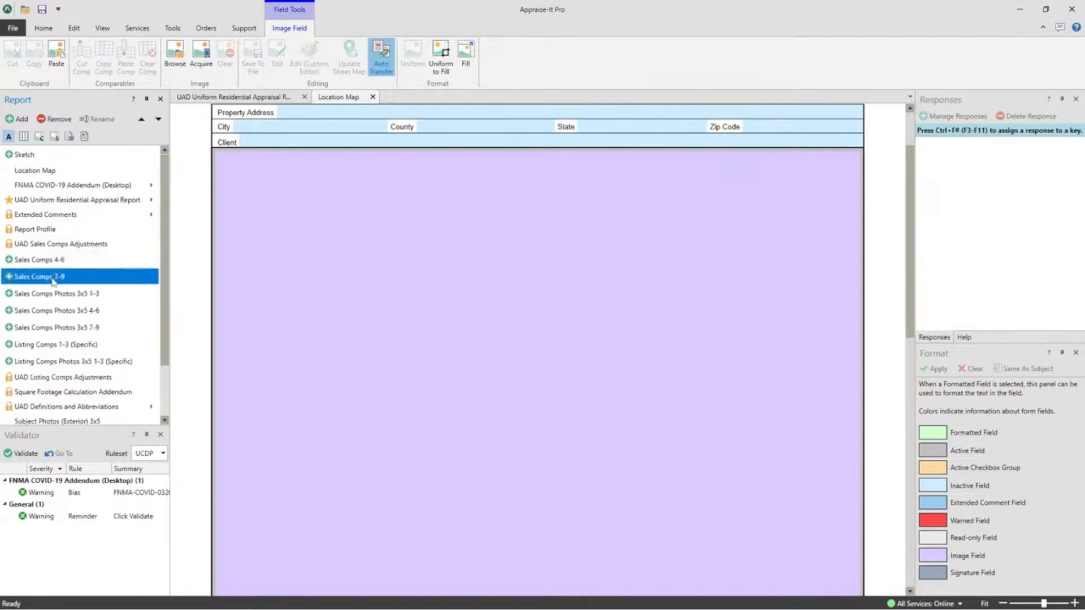
left_click(45, 329)
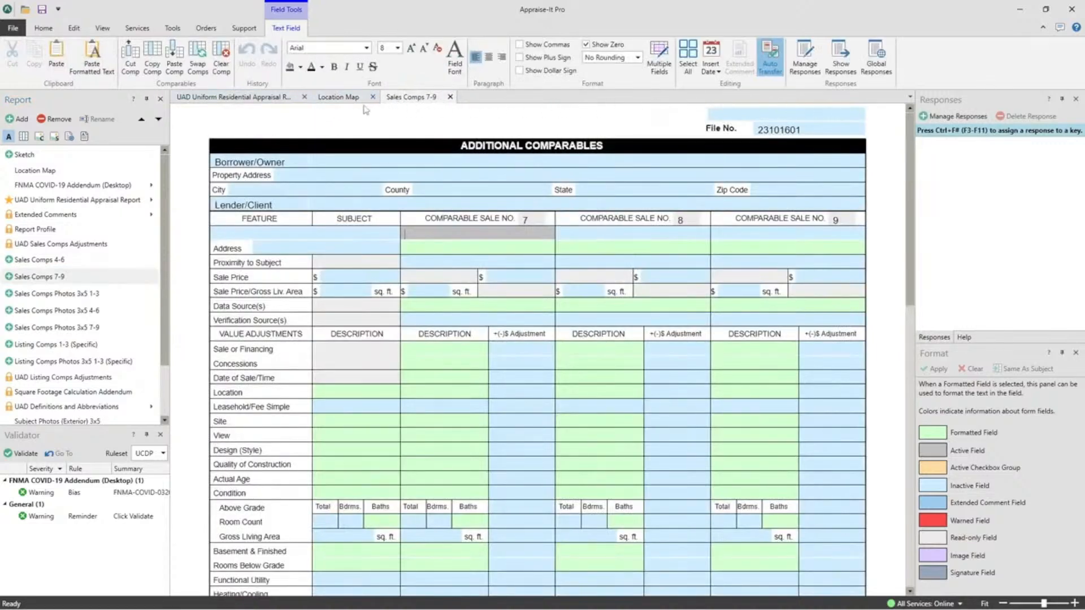
left_click(450, 97)
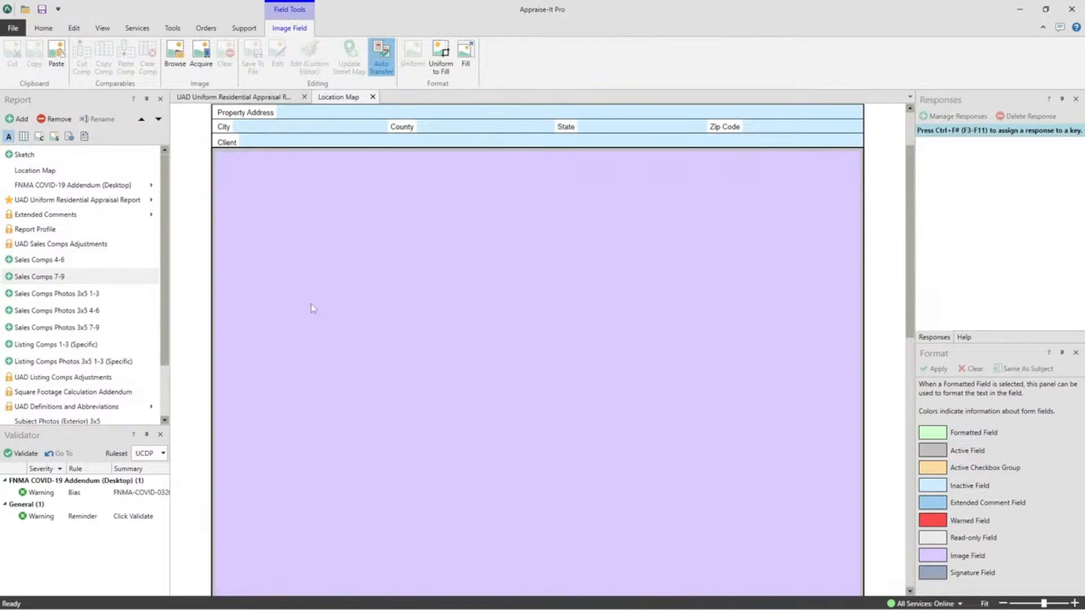
left_click(373, 97)
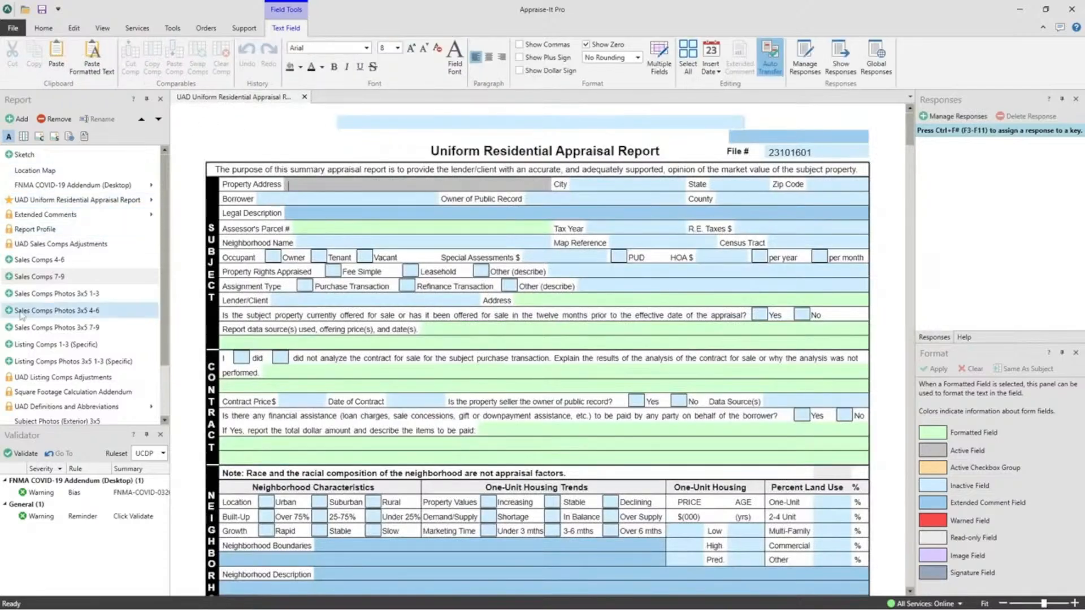
- Enlarge the Validator area and validate the report with the UCDP ruleset
left_click(47, 279)
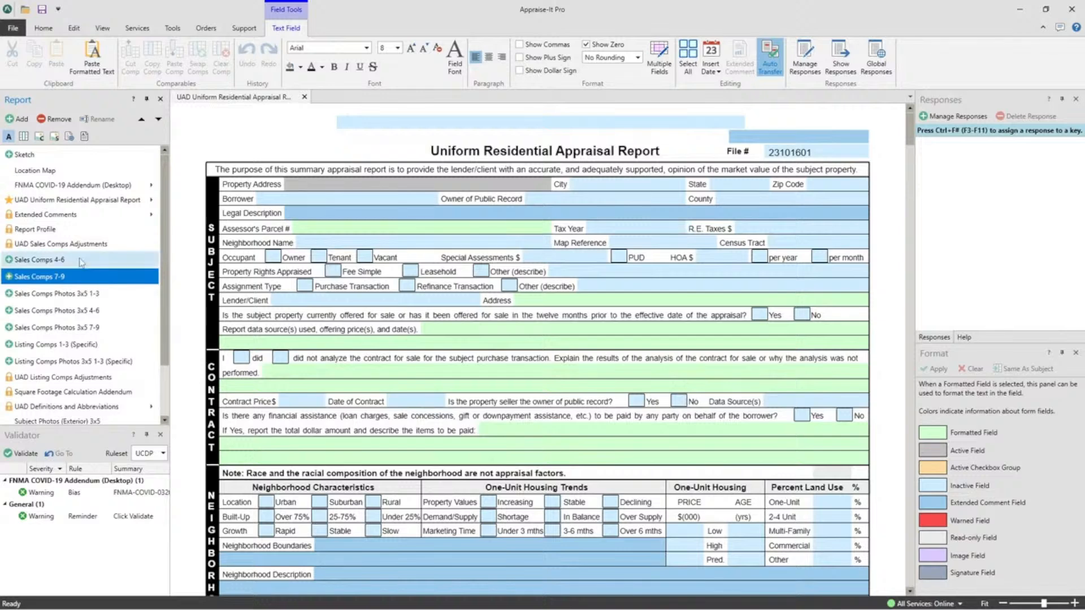
left_click_drag(66, 421, 98, 343)
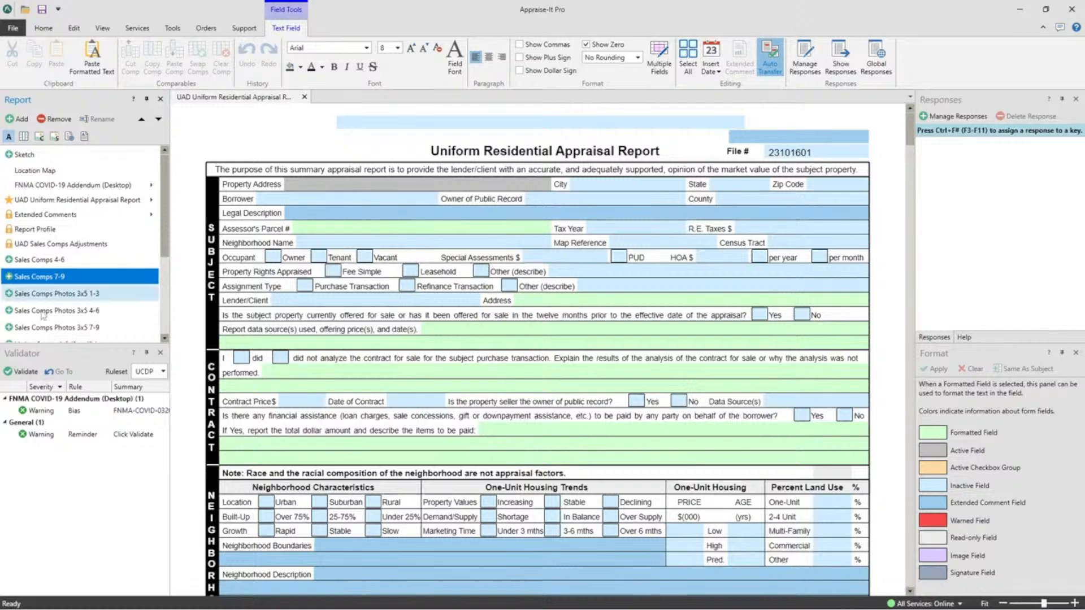
left_click(26, 372)
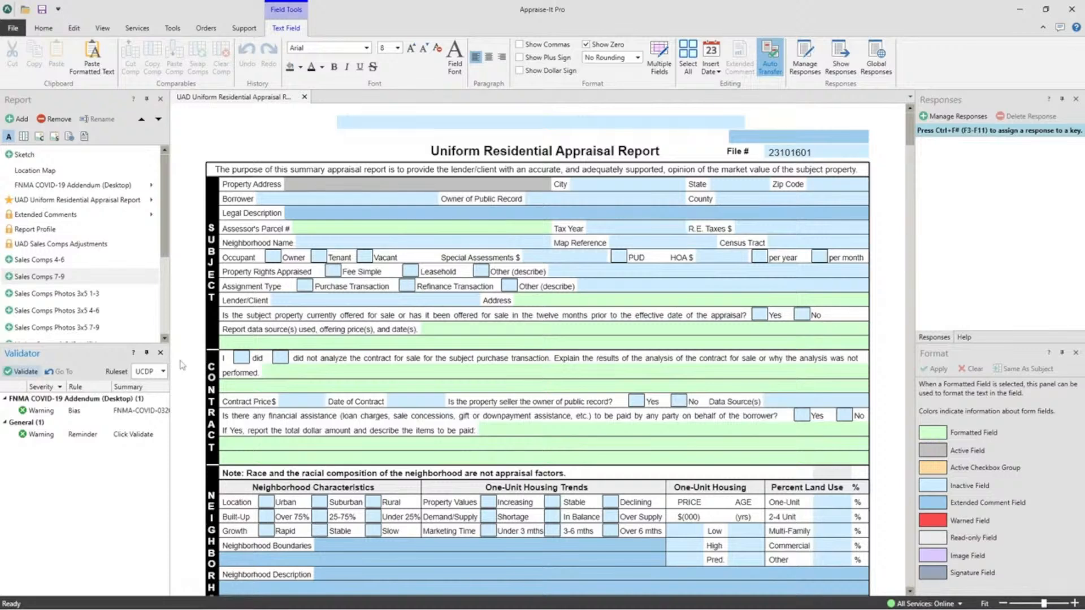
- Enter NC as the subject property's state on the Uniform Residential Appraisal Report
left_click(735, 189)
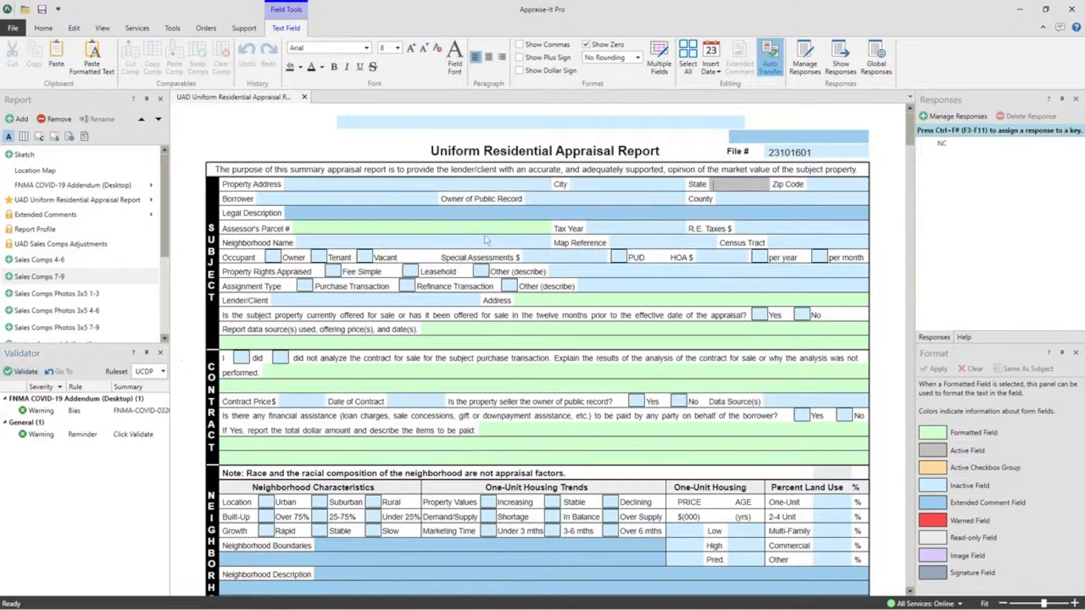
type("NC")
key("Tab")
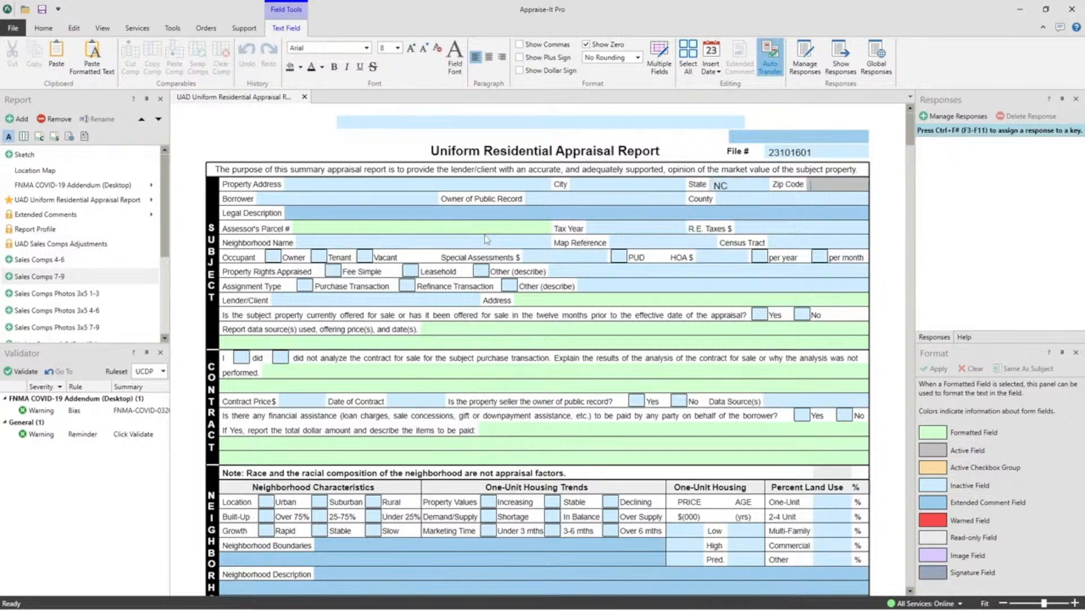
- Replace the subject property's state with PR
left_click(745, 182)
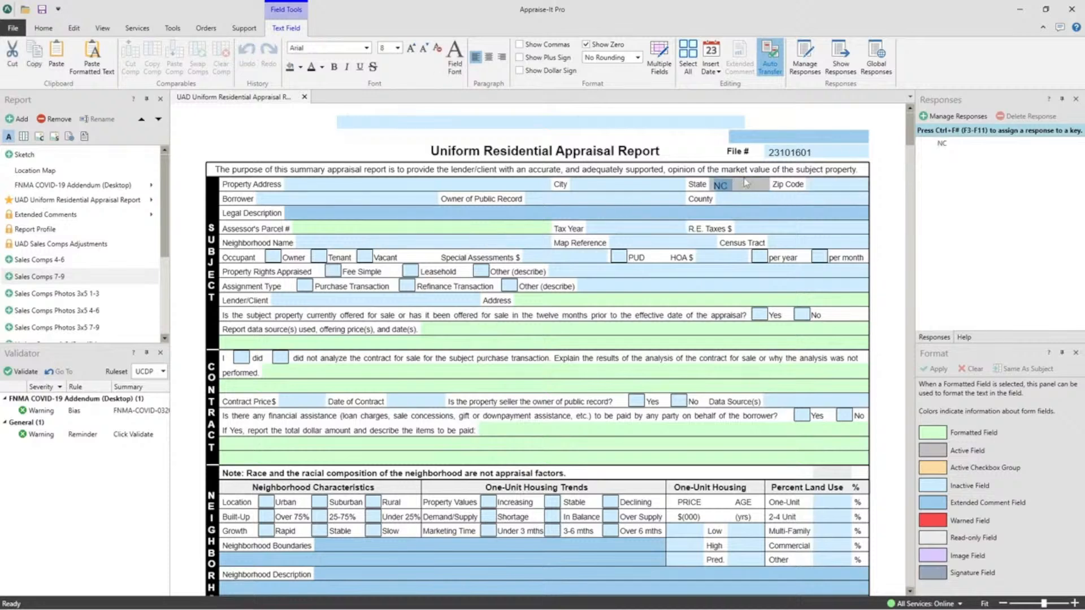
key("BackSpace")
type("PR")
key("Tab")
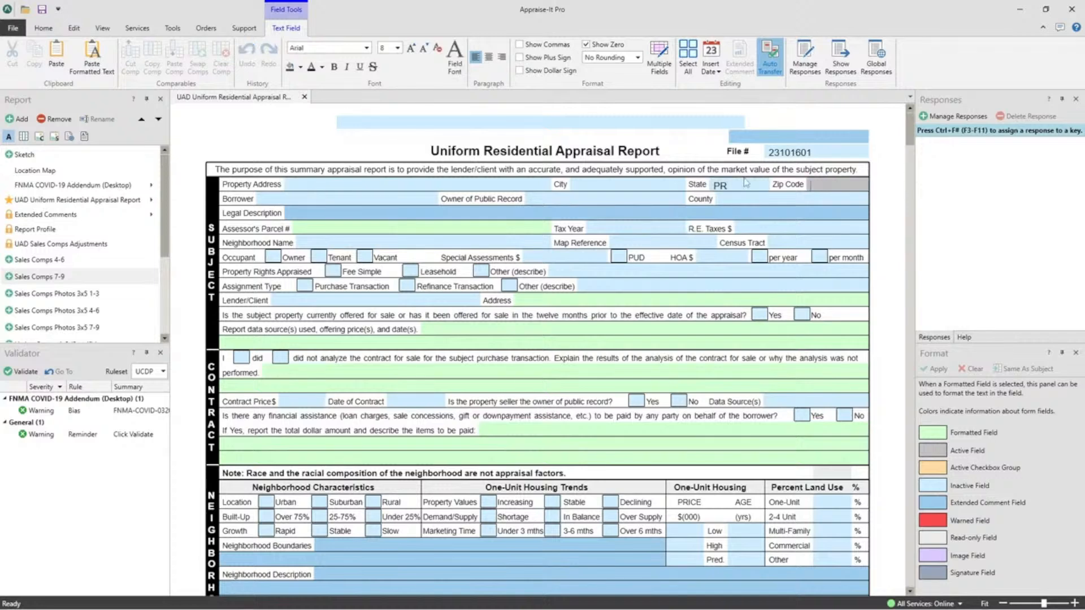
left_click(746, 182)
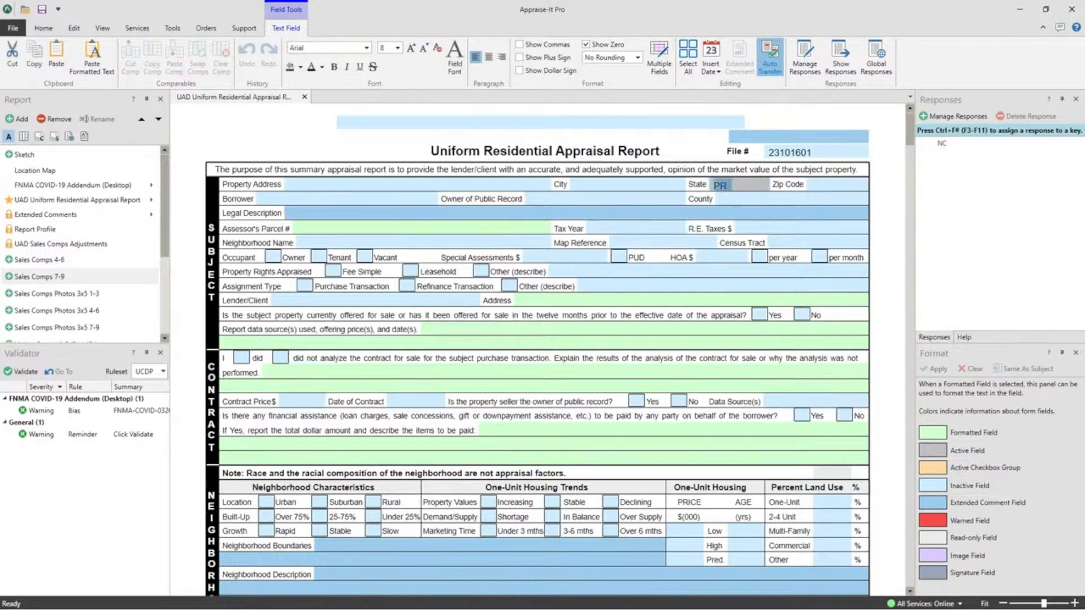
- Try GU and BC in turn as the subject property's state and clear the field
type("GU")
key("Tab")
key("shift+Tab")
key("BackSpace")
type("BC")
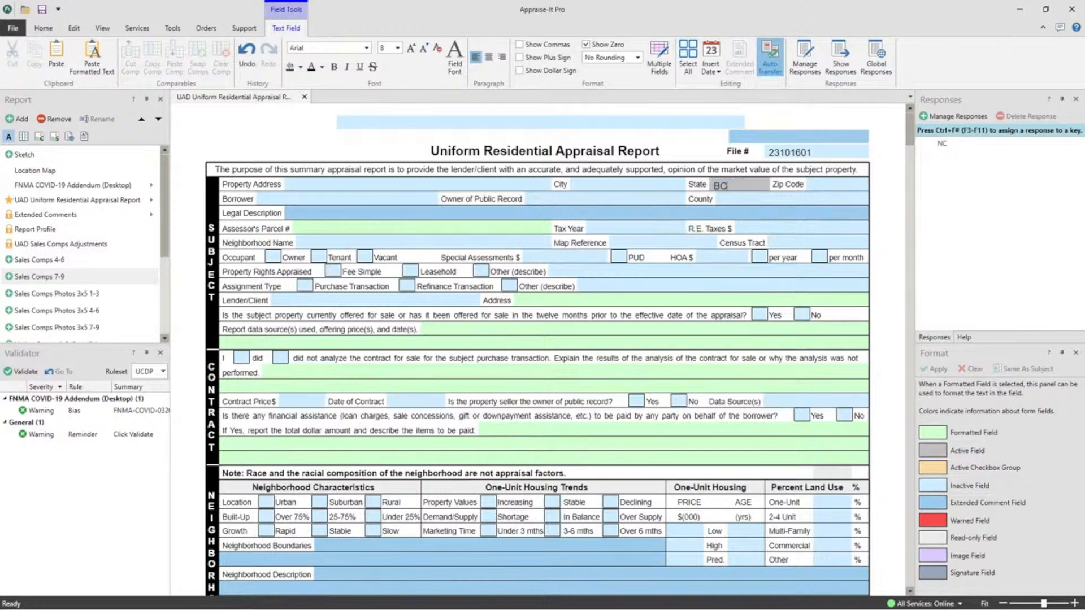
key("Tab")
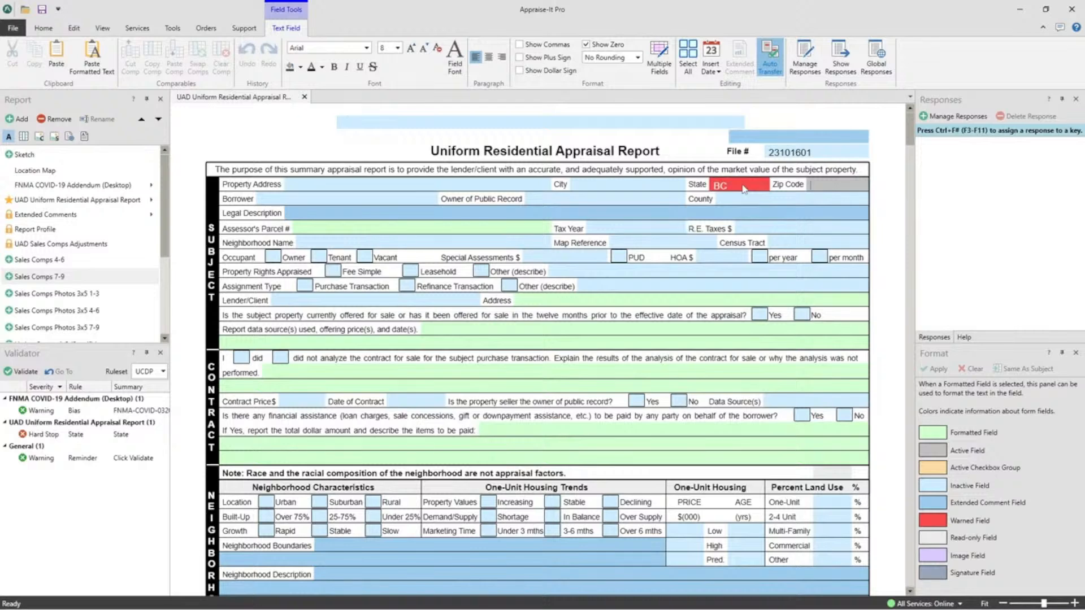
left_click(744, 189)
key("BackSpace")
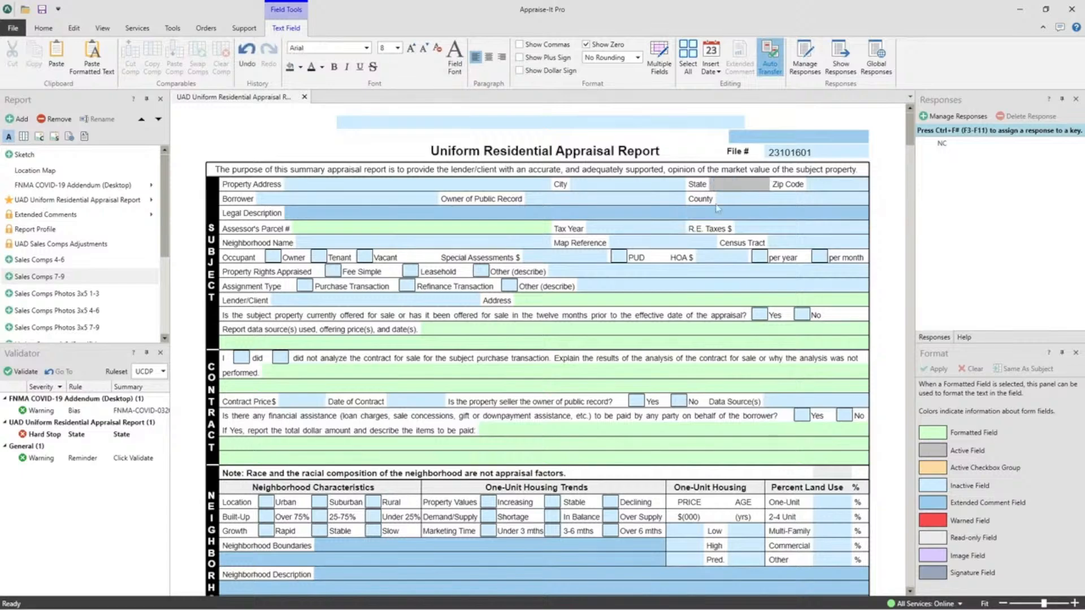
- Enter Mountains as the location description of Comparable Sale # 1 and clear the field again
scroll(661, 303, "down", 15)
scroll(661, 302, "down", 5)
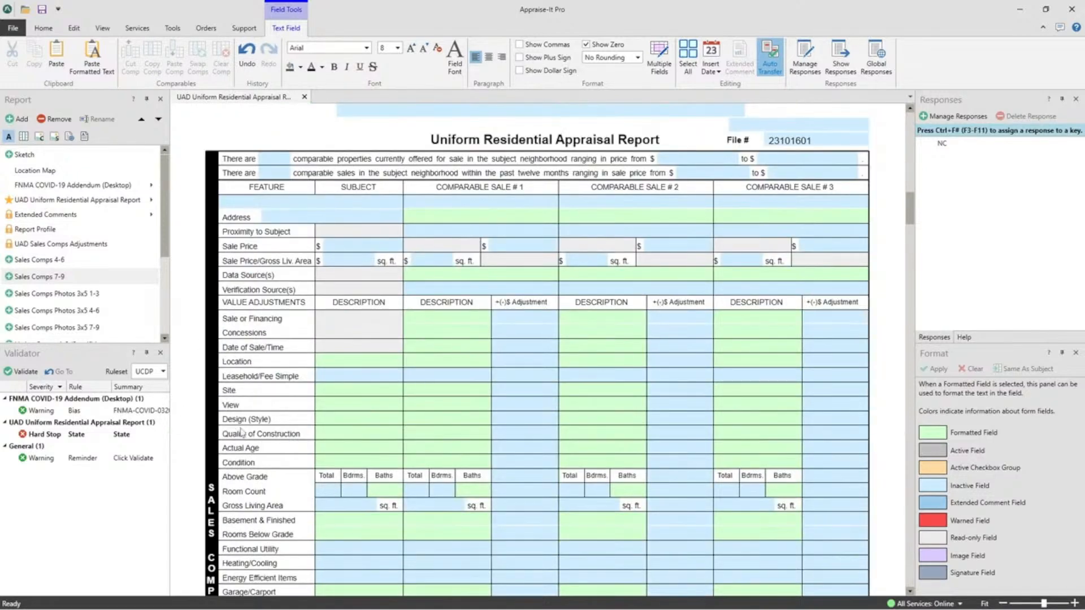
left_click(426, 364)
type("Mountains")
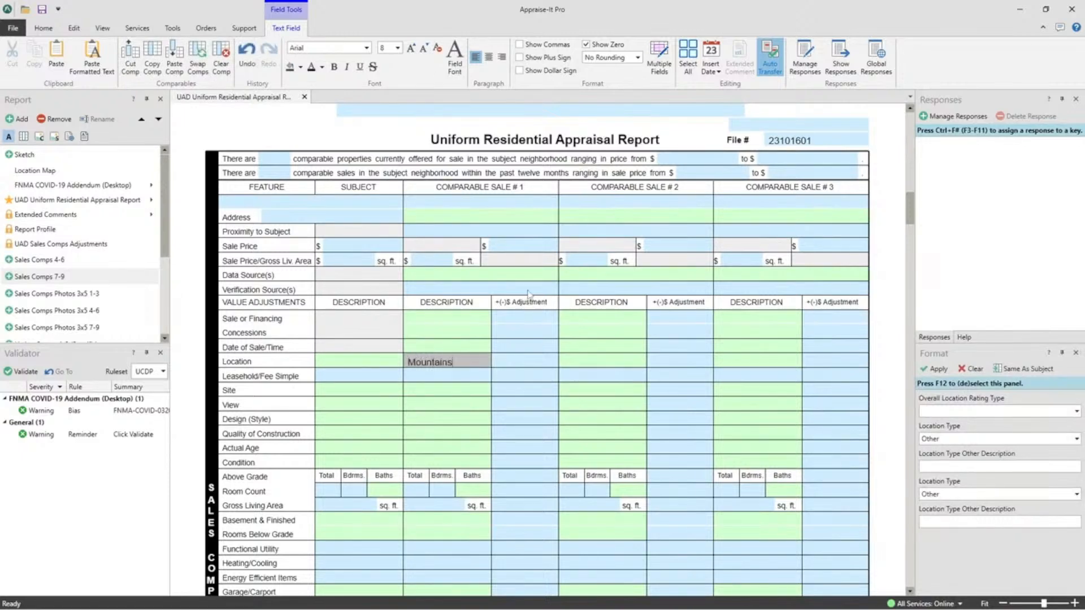
key("Tab")
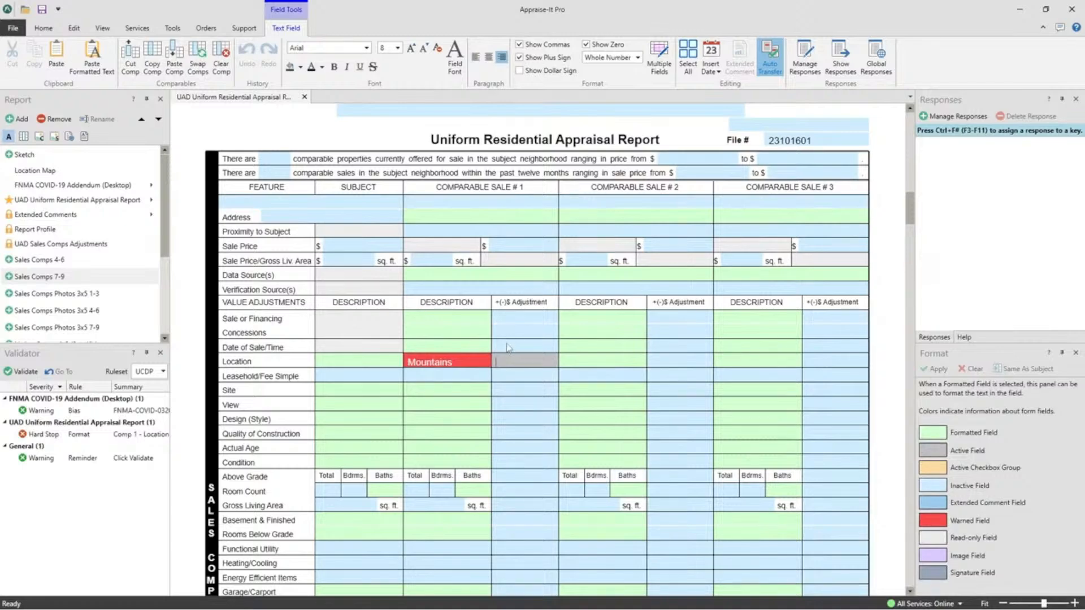
left_click(472, 367)
key("Delete")
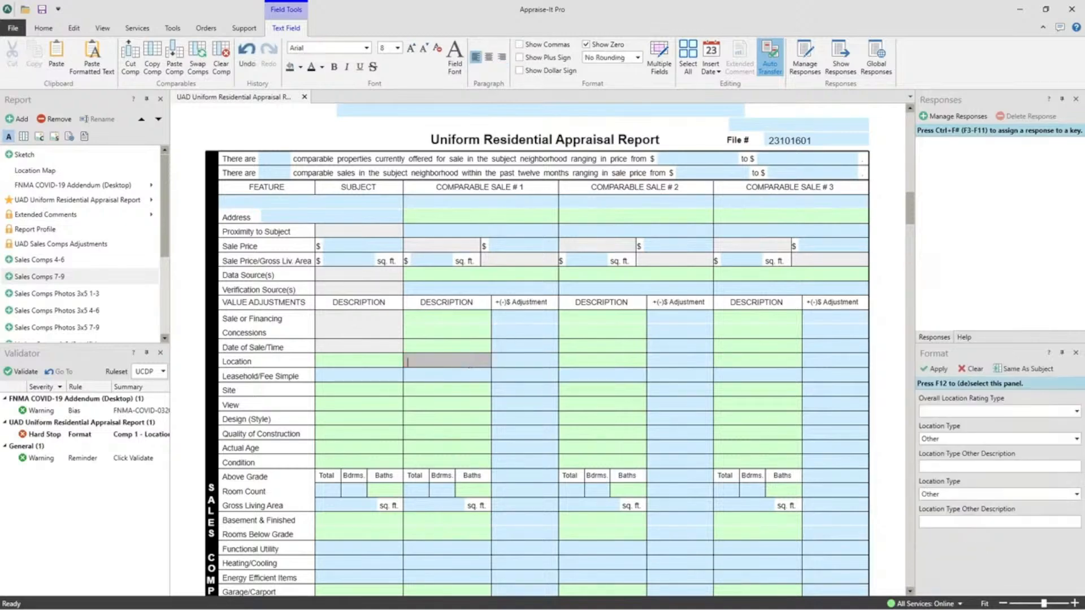
- Look at the rulesets available for validation, keeping UCDP selected
scroll(489, 357, "up", 12)
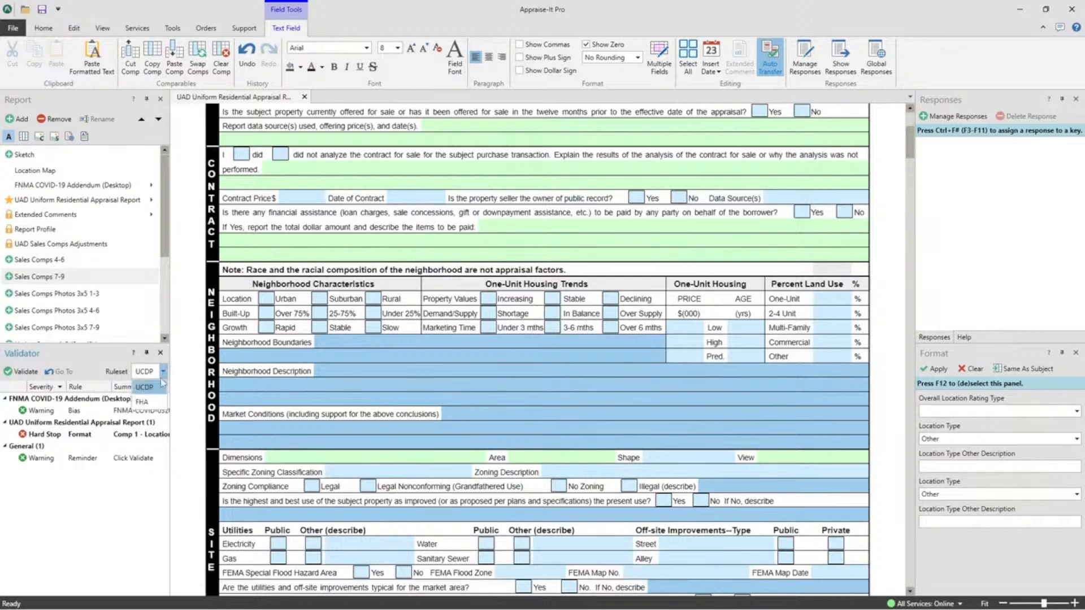
left_click(163, 373)
left_click(86, 360)
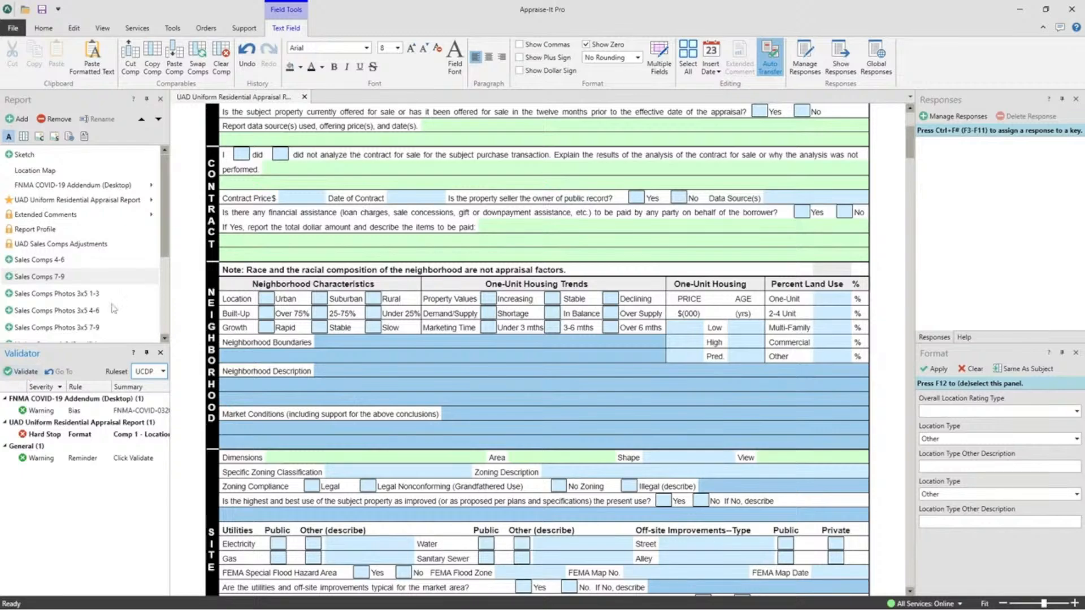
- Enter BC as the subject property's state on the first page of the appraisal report
scroll(386, 503, "up", 3)
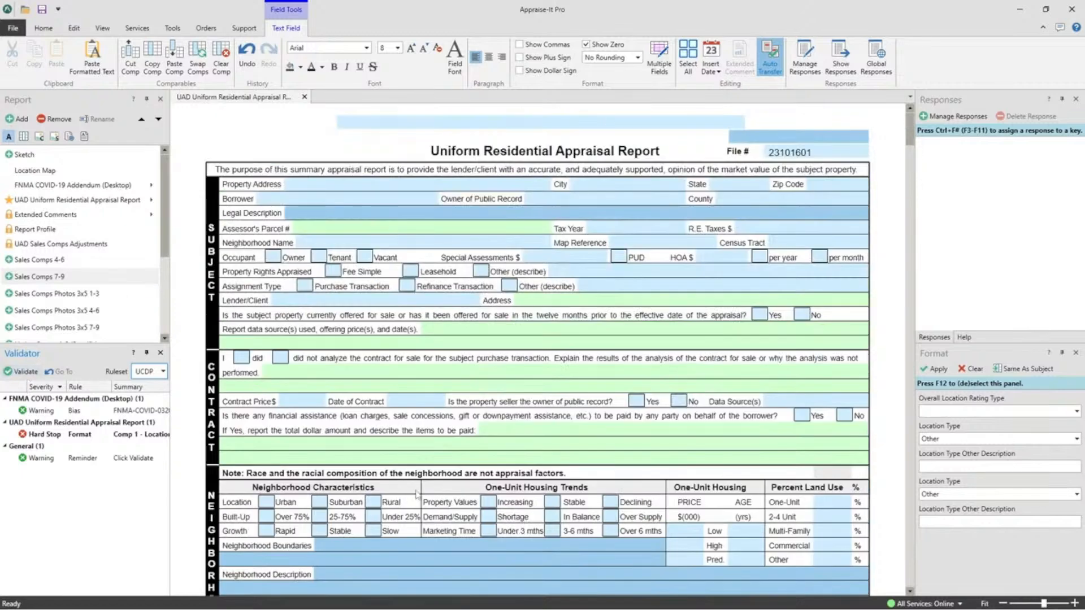
left_click(713, 185)
type("BC")
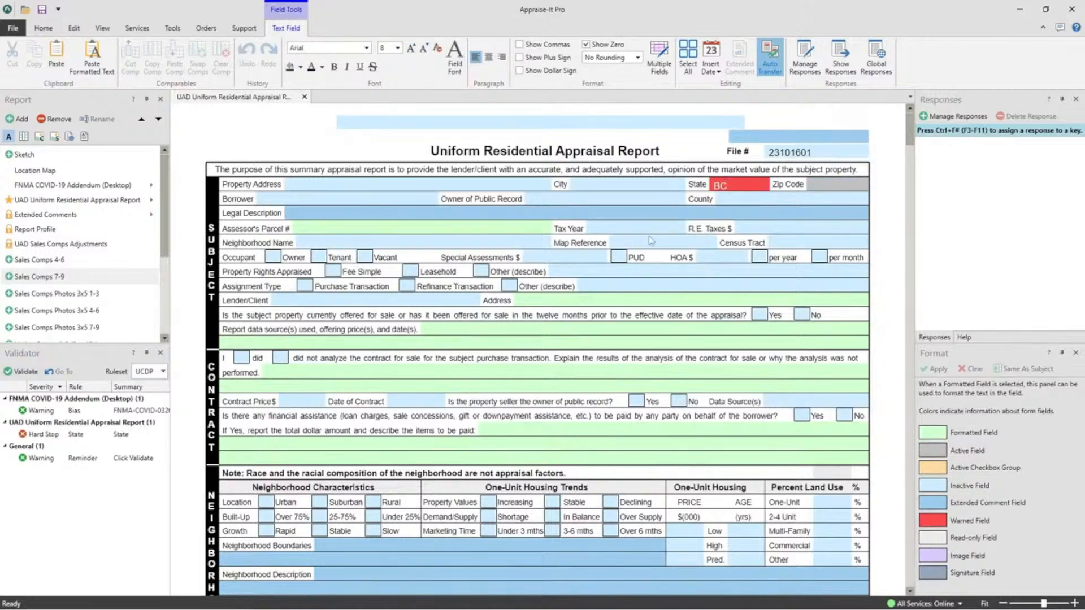
- Go to the field flagged by the State hard stop in the Validator and replace the state with NC
scroll(628, 290, "down", 15)
left_click(512, 474)
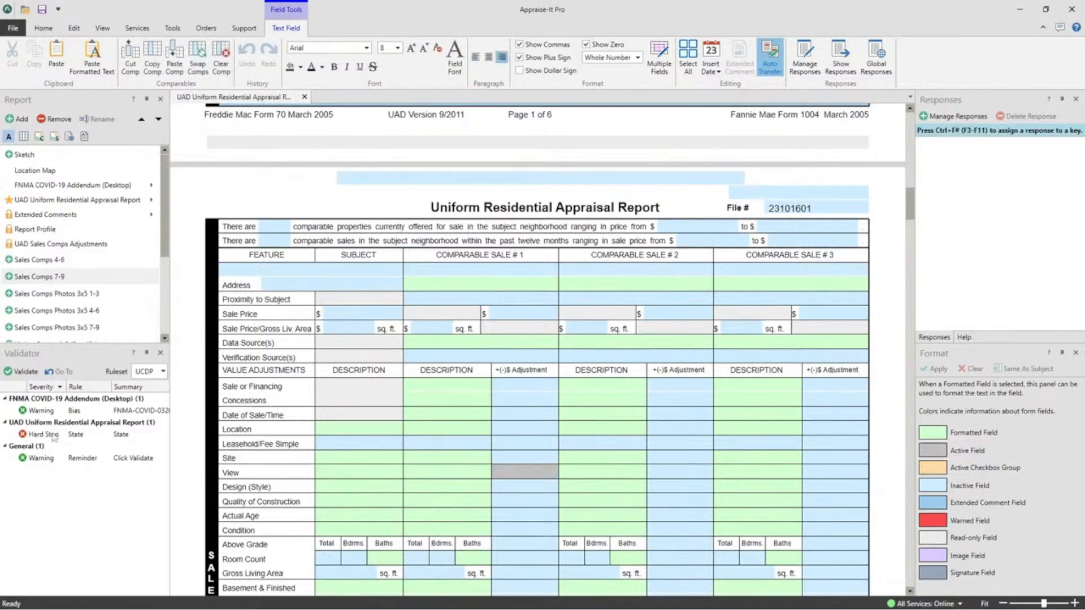
left_click(110, 439)
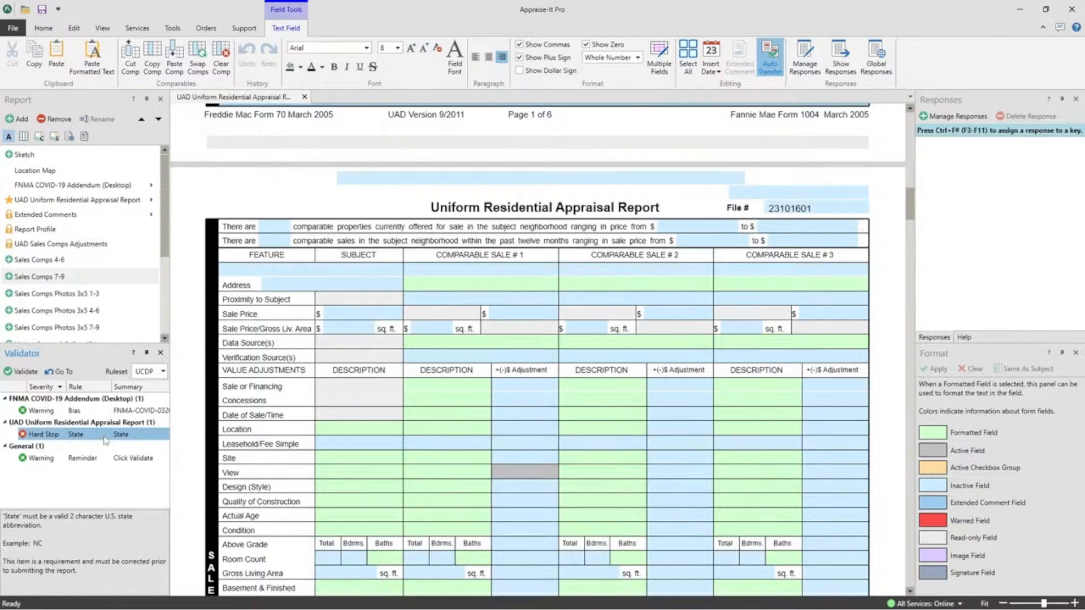
double_click(75, 436)
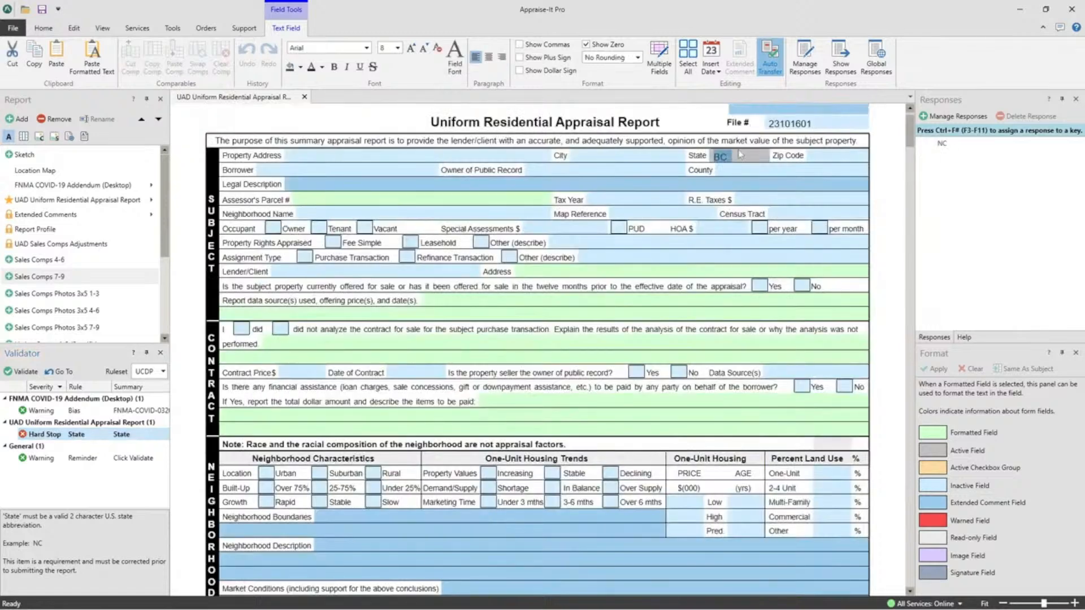
key("BackSpace")
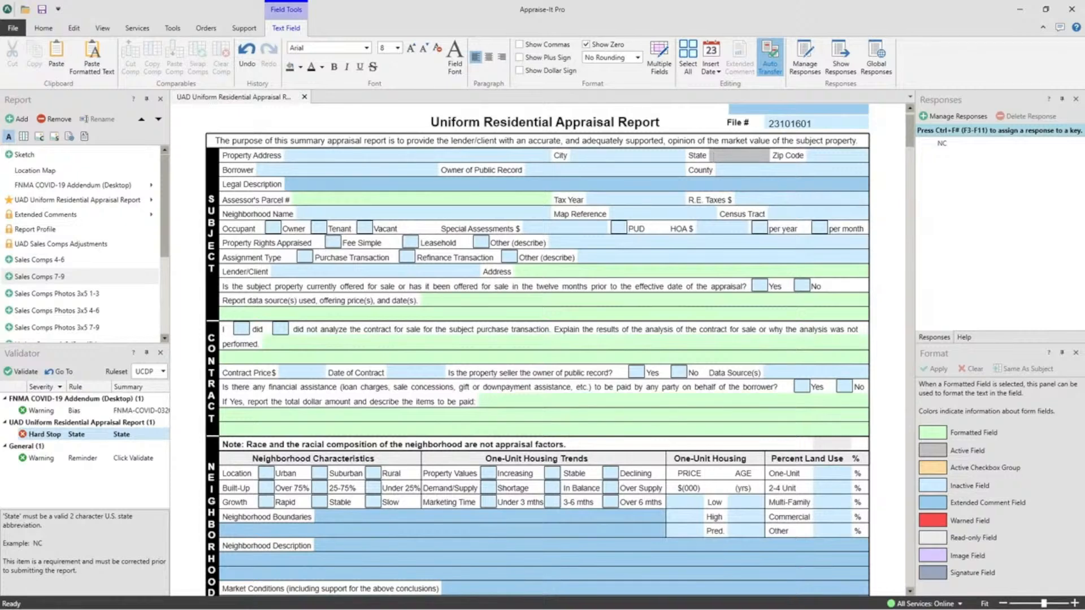
type("NC")
key("Tab")
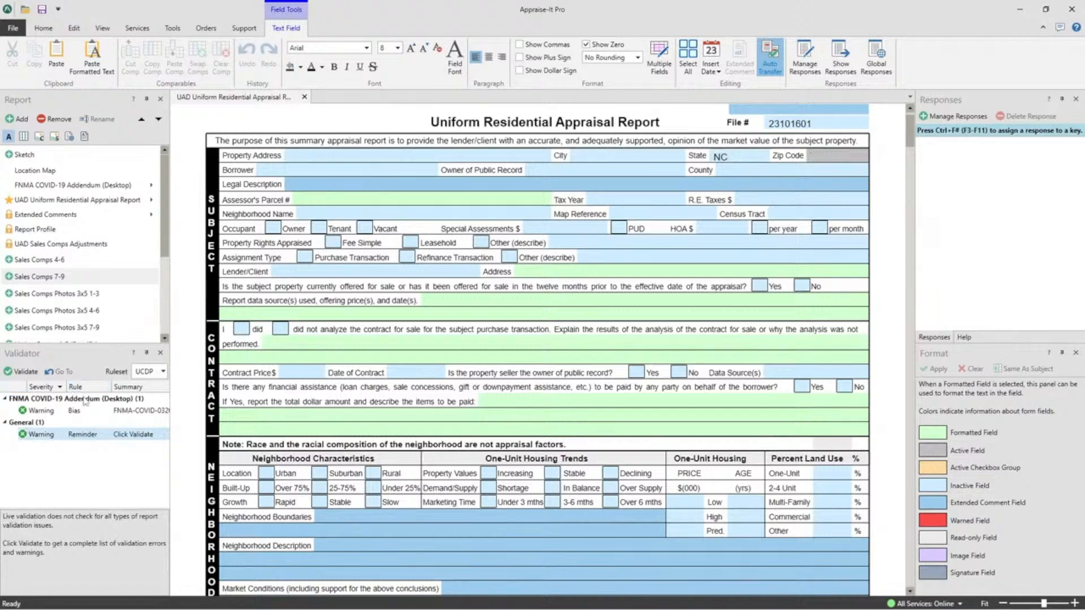
- Insert the saved response Monroe into the subject property's City field and delete it again
left_click(966, 106)
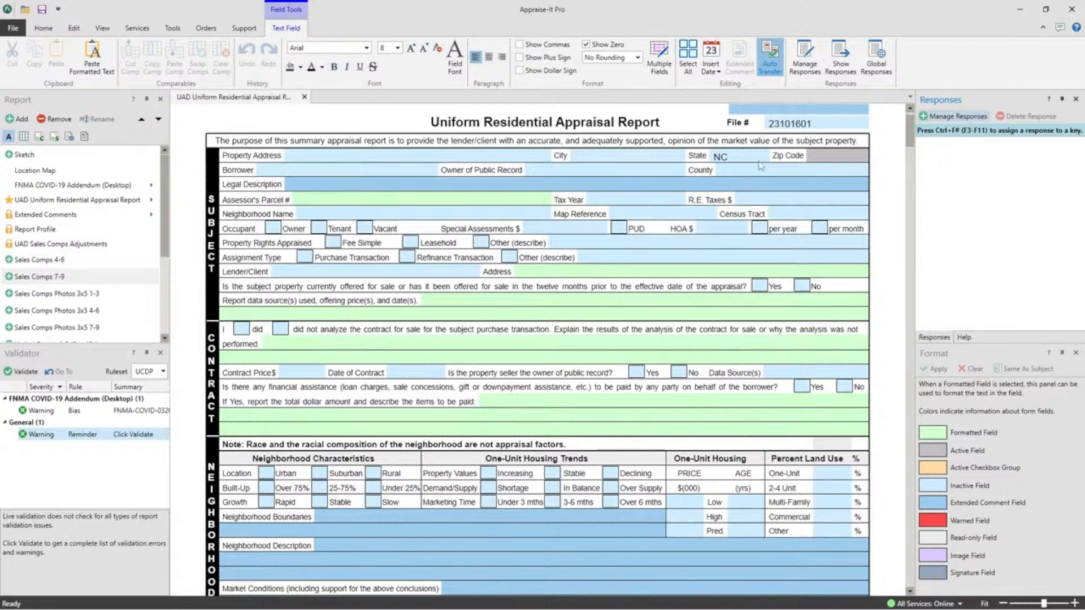
left_click(620, 161)
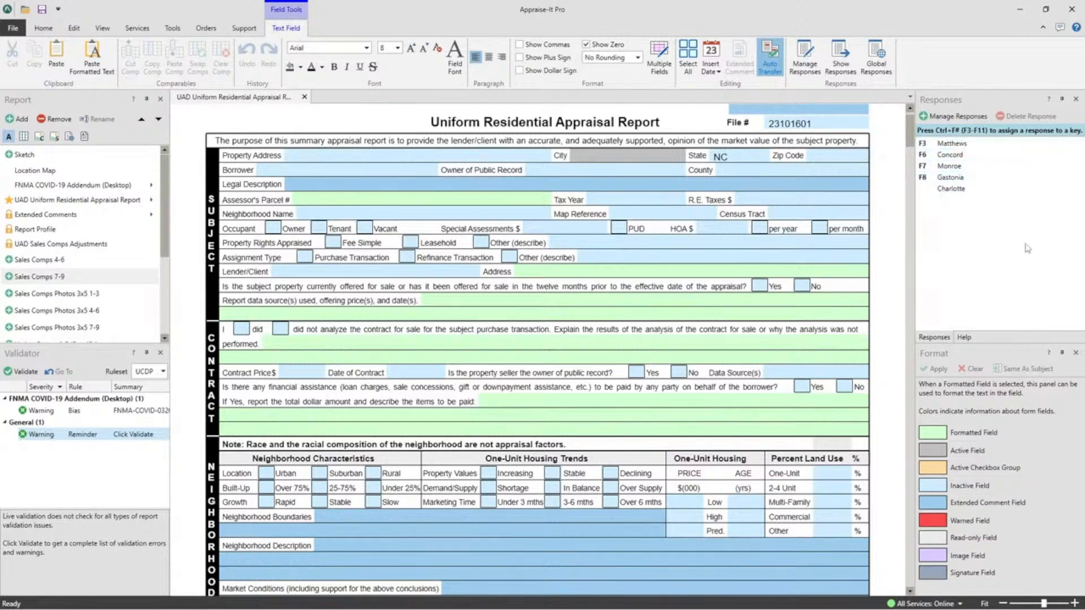
key("F7")
key("BackSpace")
key("BackSpace")
key("BackSpace")
key("BackSpace")
key("BackSpace")
key("BackSpace")
- Enter Monroe as the subject property's city by auto-completion and clear the field
type("Monroe")
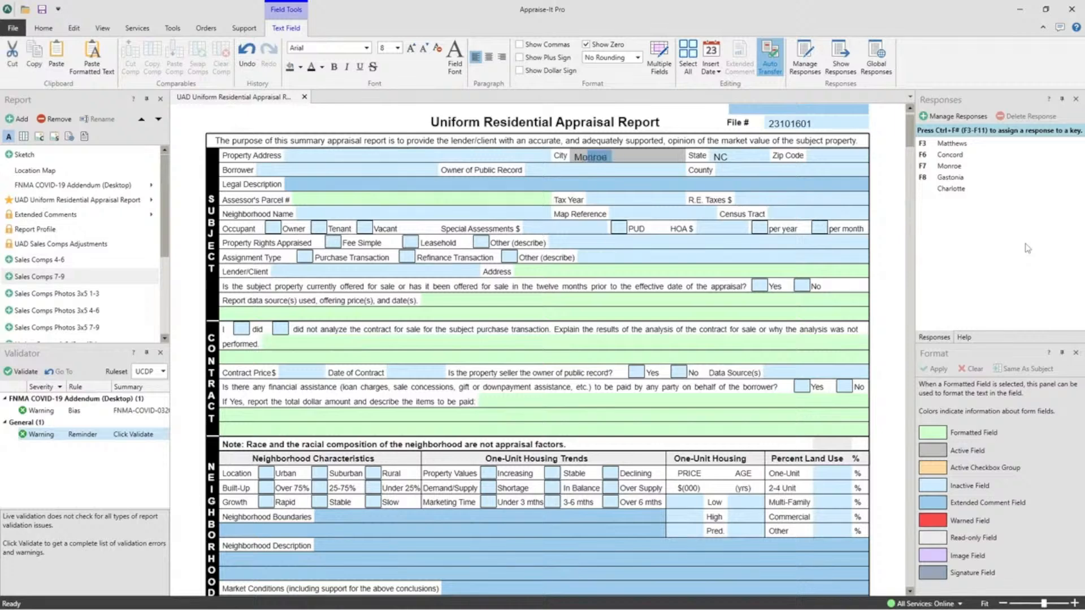
key("Tab")
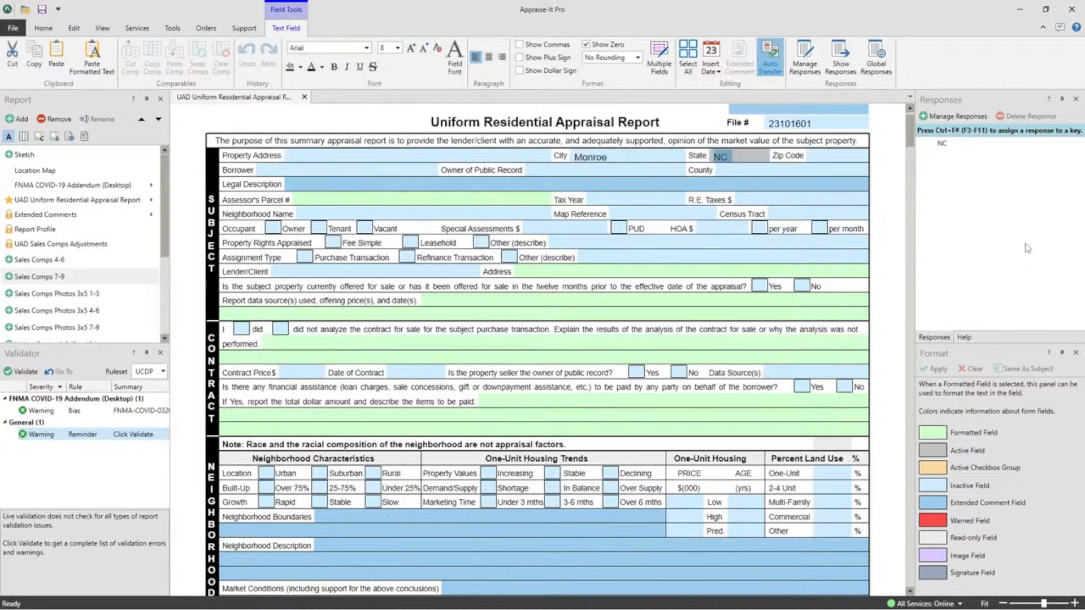
left_click(617, 158)
key("BackSpace")
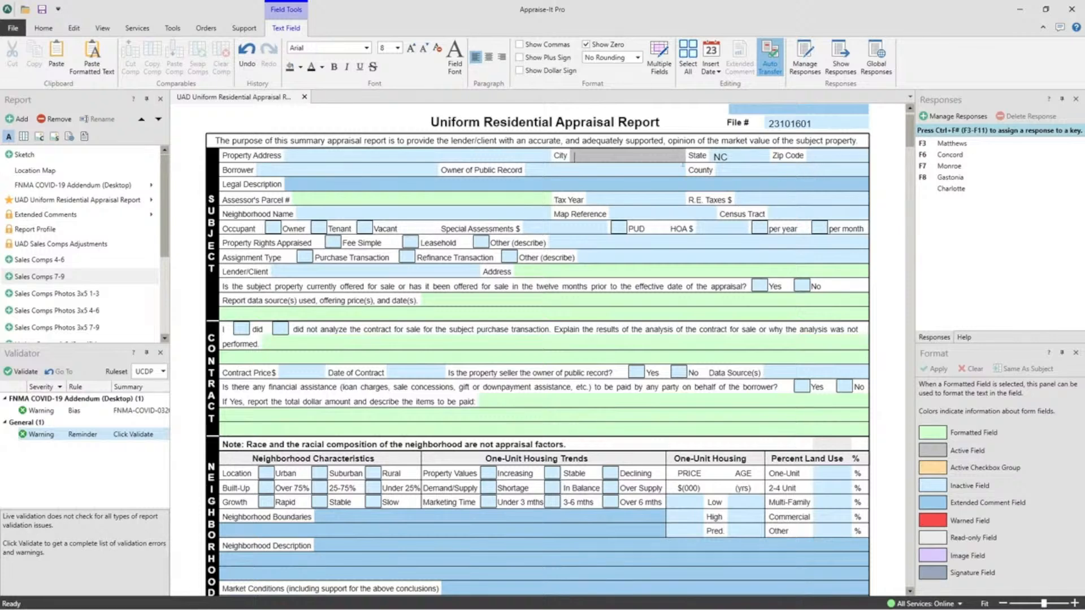
- Insert the saved response Concord as the subject property's city and clear the field
double_click(951, 158)
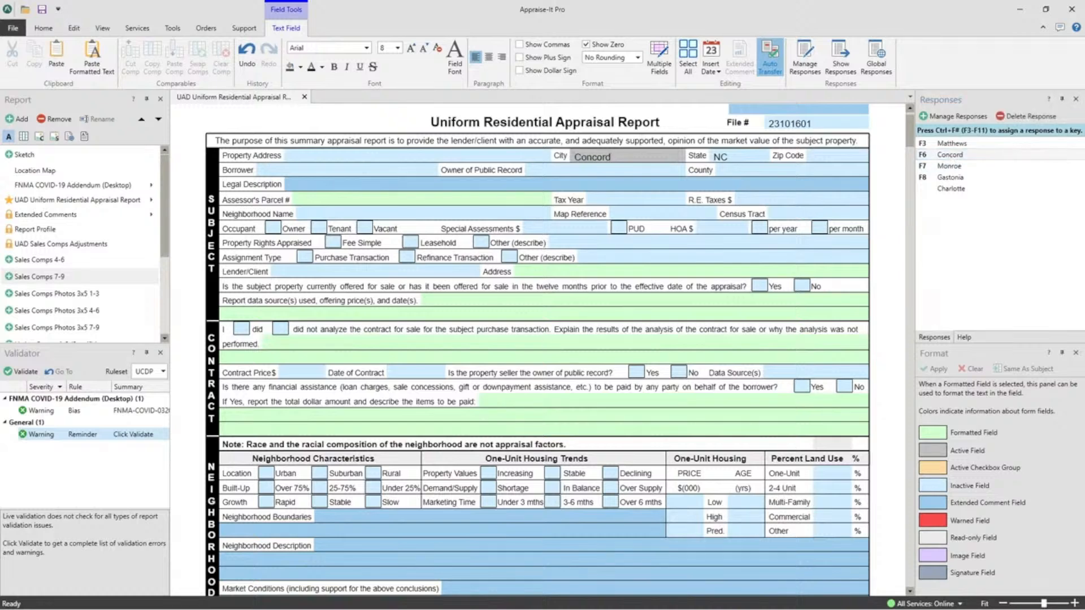
left_click_drag(613, 157, 499, 157)
key("BackSpace")
- Bring up the saved responses at the City field and choose Charlotte from them
key("F2")
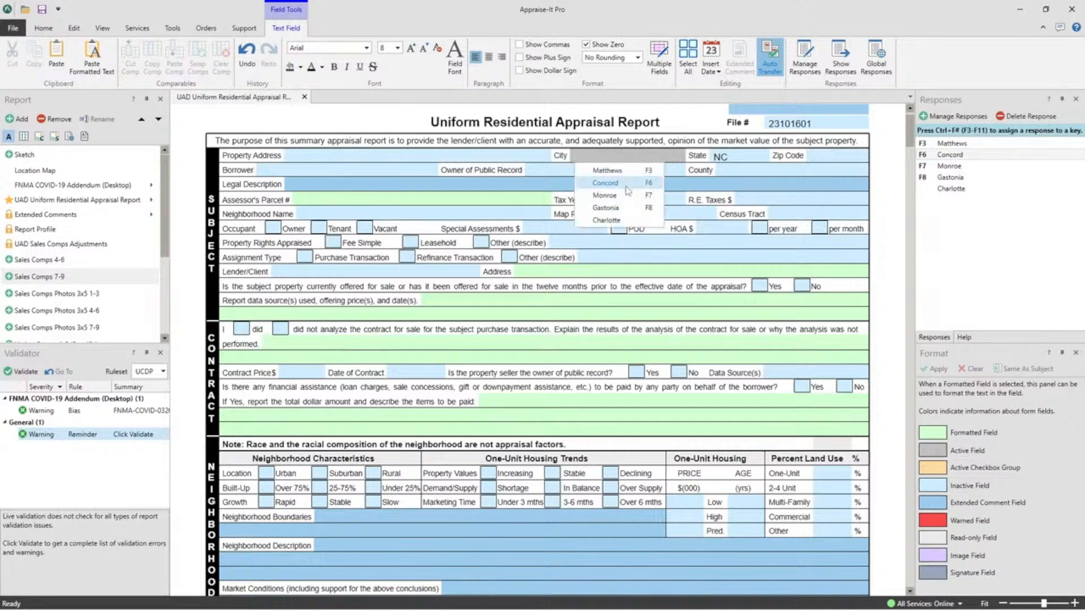
key("Down")
key("Down")
key("Down")
key("Up")
key("Up")
key("Up")
key("Down")
key("Down")
key("Up")
key("Up")
key("Down")
key("Down")
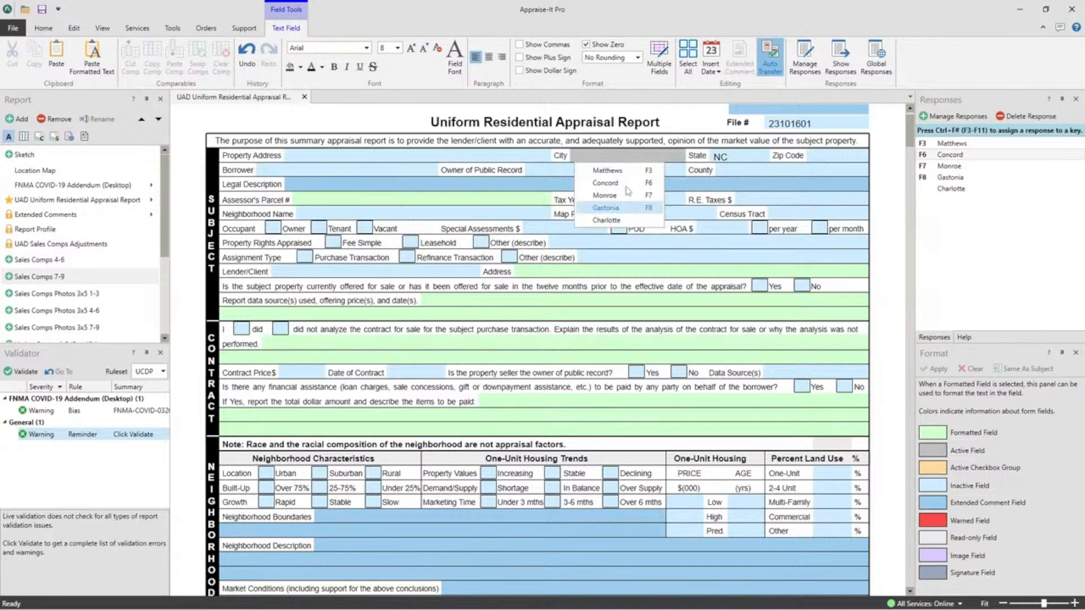
key("Down")
key("Return")
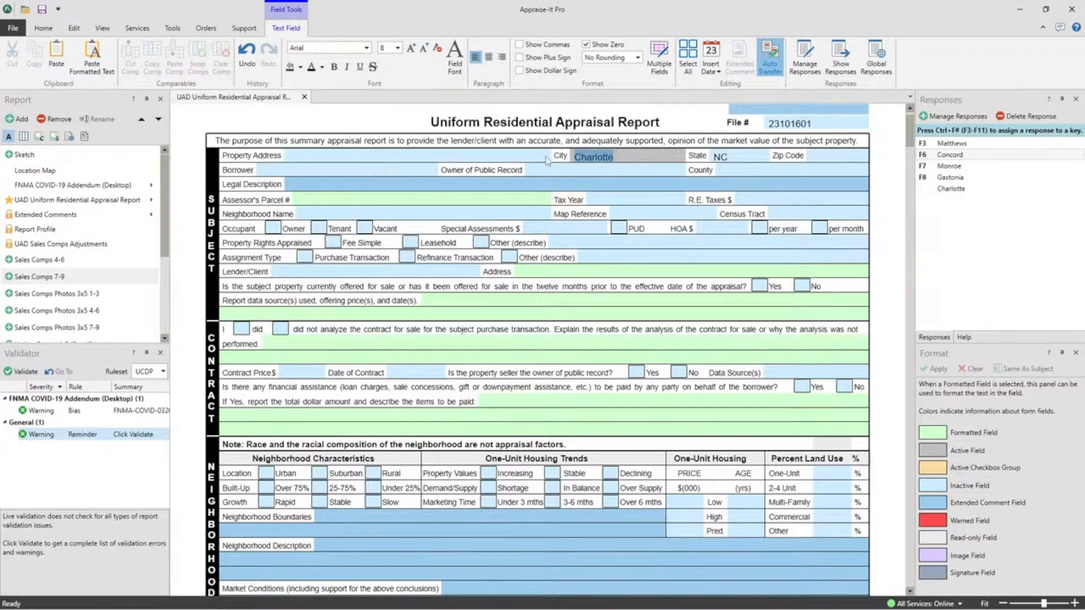
- Replace the subject property's city with Belmont
key("shift+Tab")
left_click(626, 157)
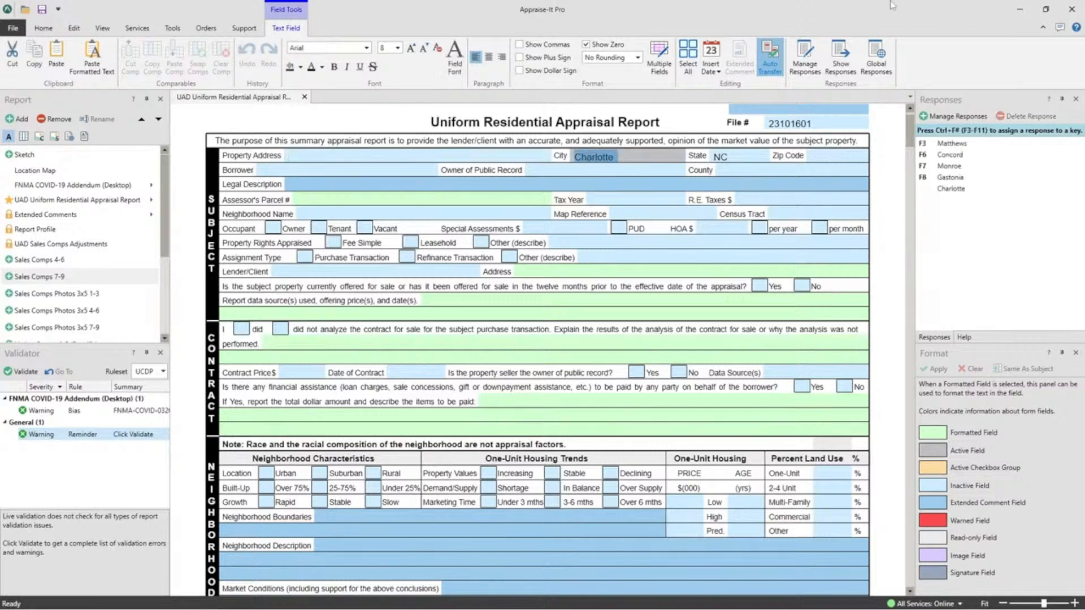
type("Bel")
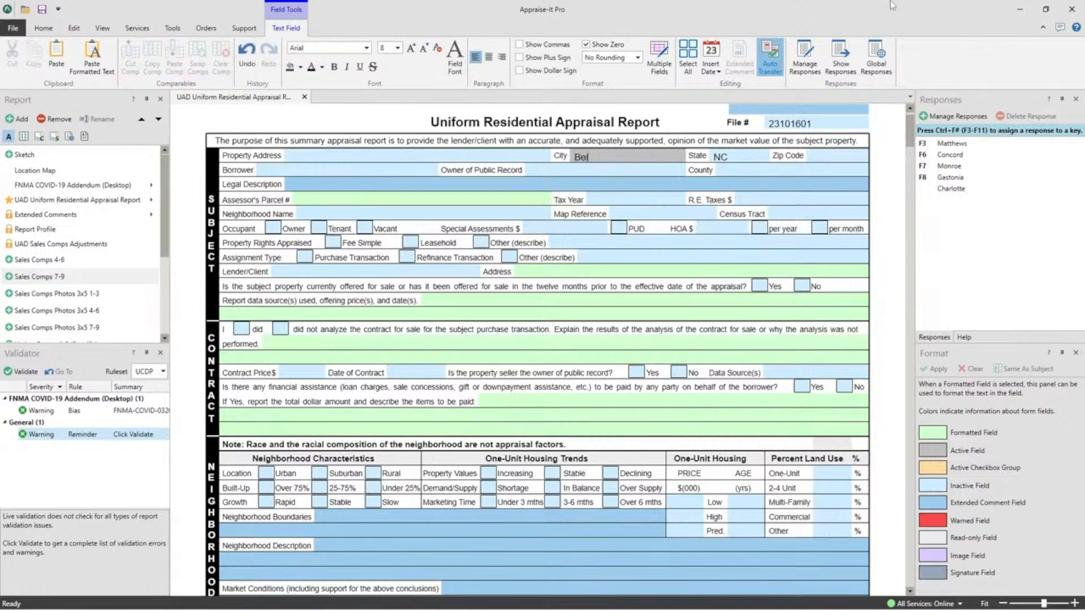
type("mont")
- Save Belmont as a new response for the City field, assigned to F9 and without a title
left_click(954, 116)
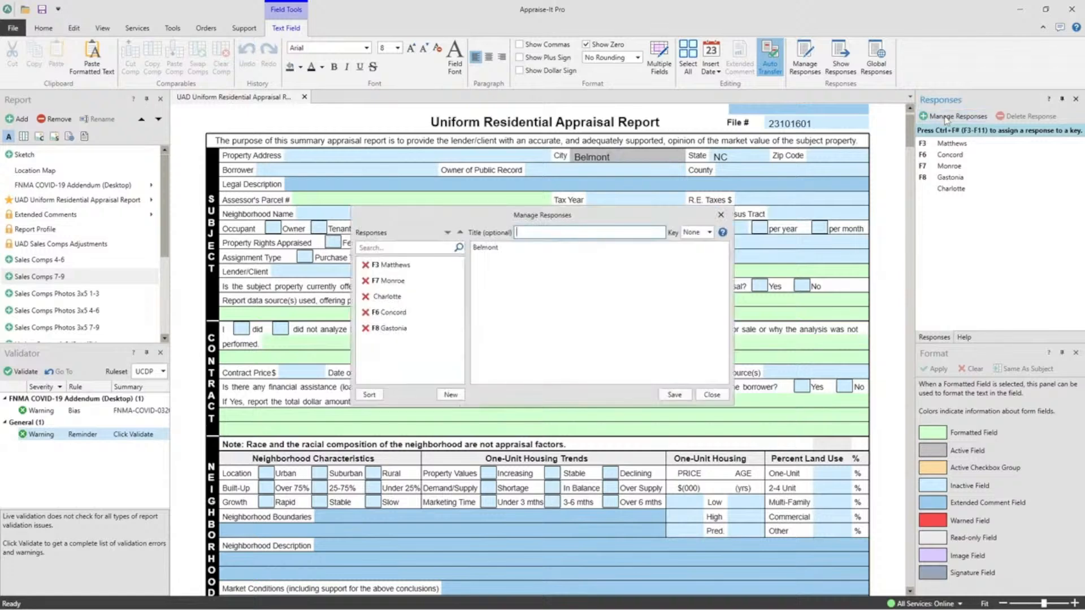
double_click(502, 246)
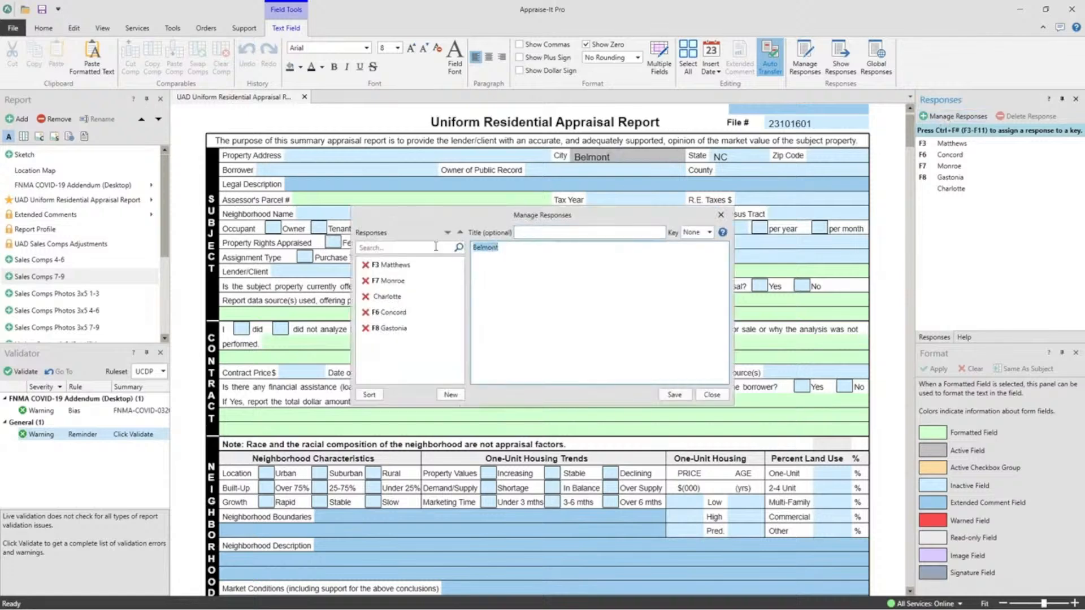
left_click(528, 234)
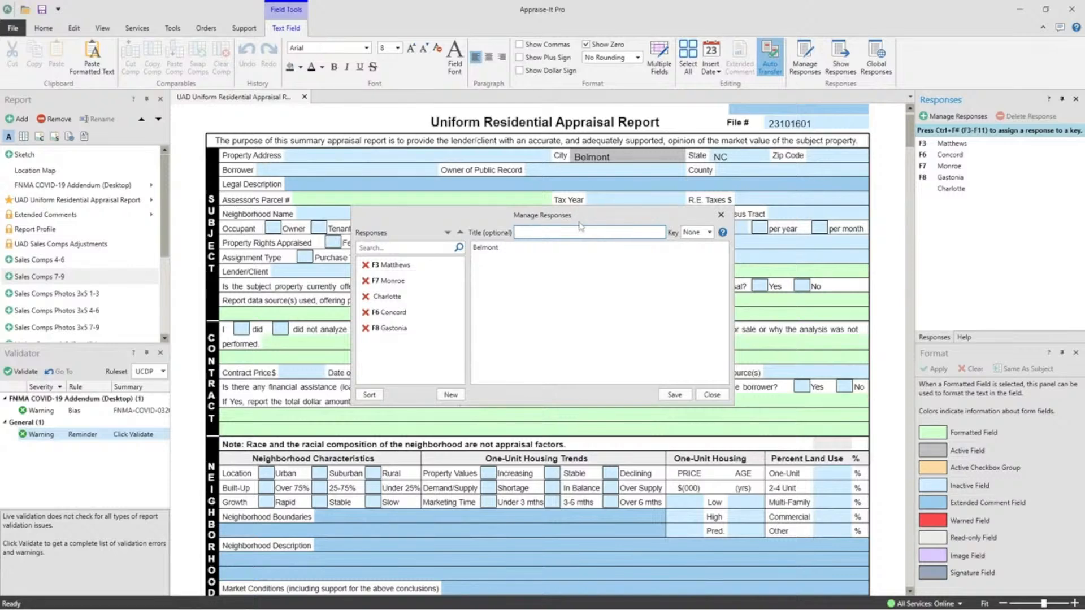
double_click(502, 248)
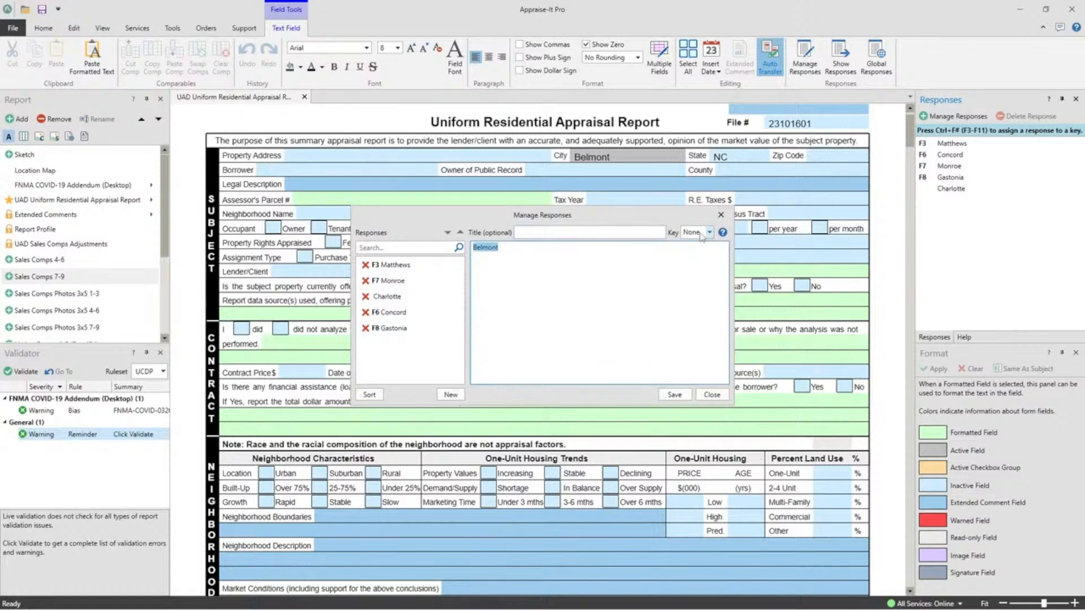
left_click(709, 233)
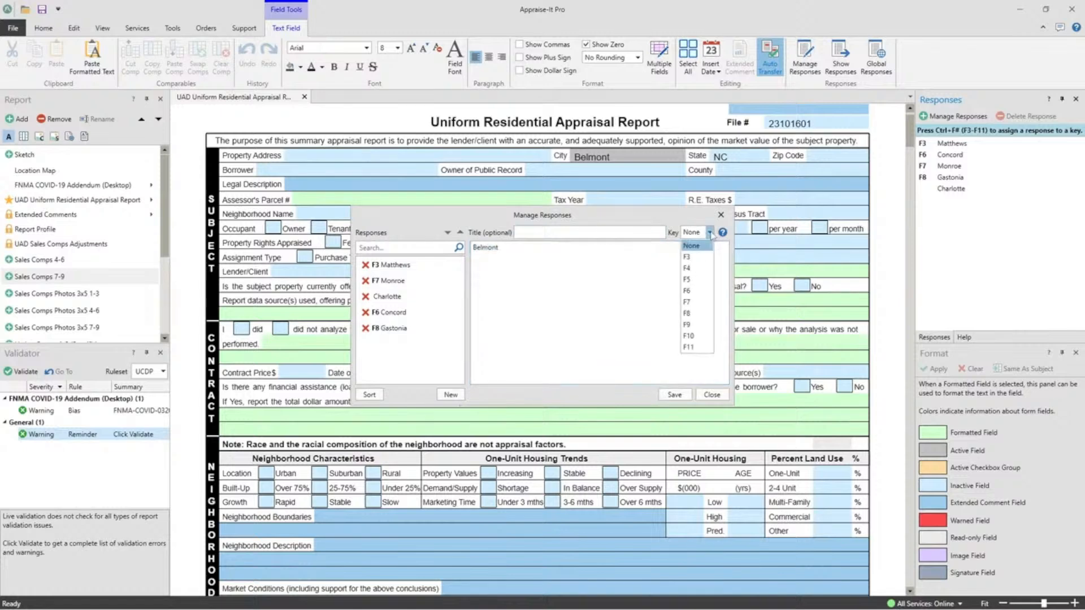
left_click(688, 324)
left_click(675, 395)
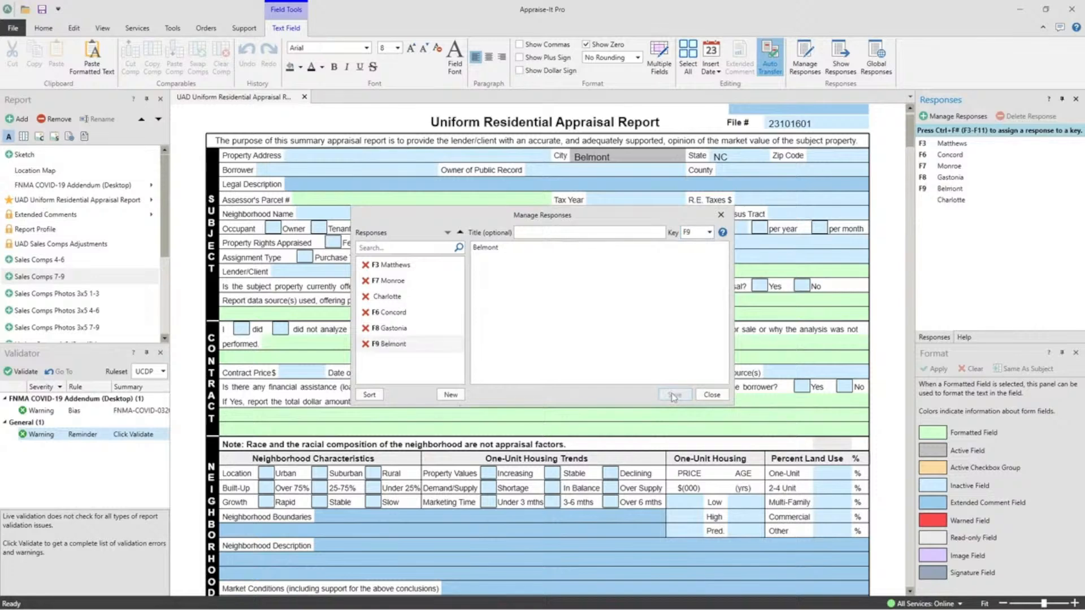
left_click(711, 395)
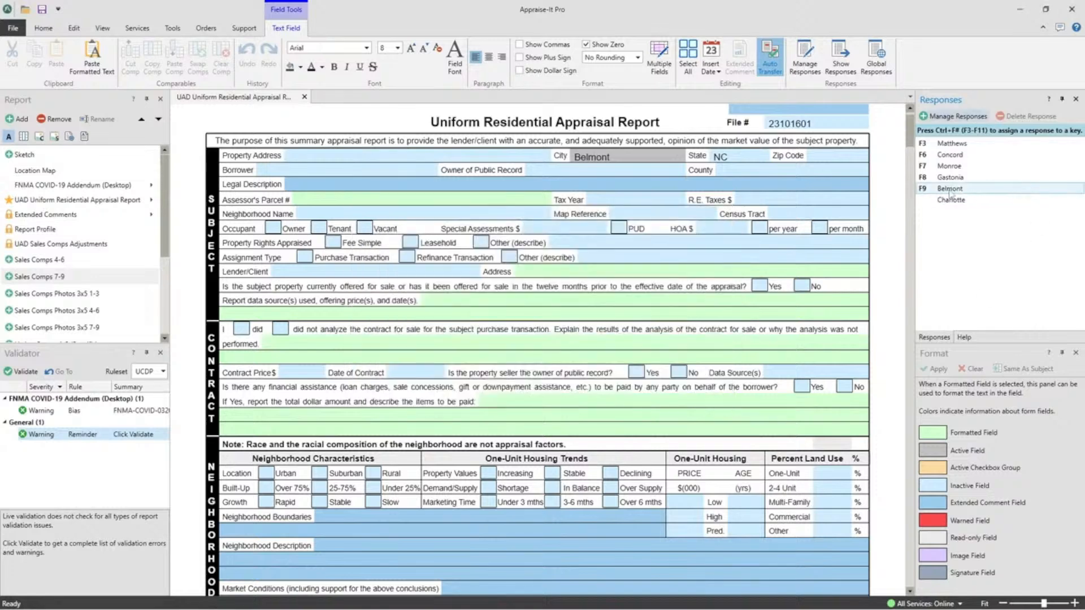
- Clear the subject property's city and refill it with the saved response Belmont
left_click_drag(627, 157, 490, 149)
key("BackSpace")
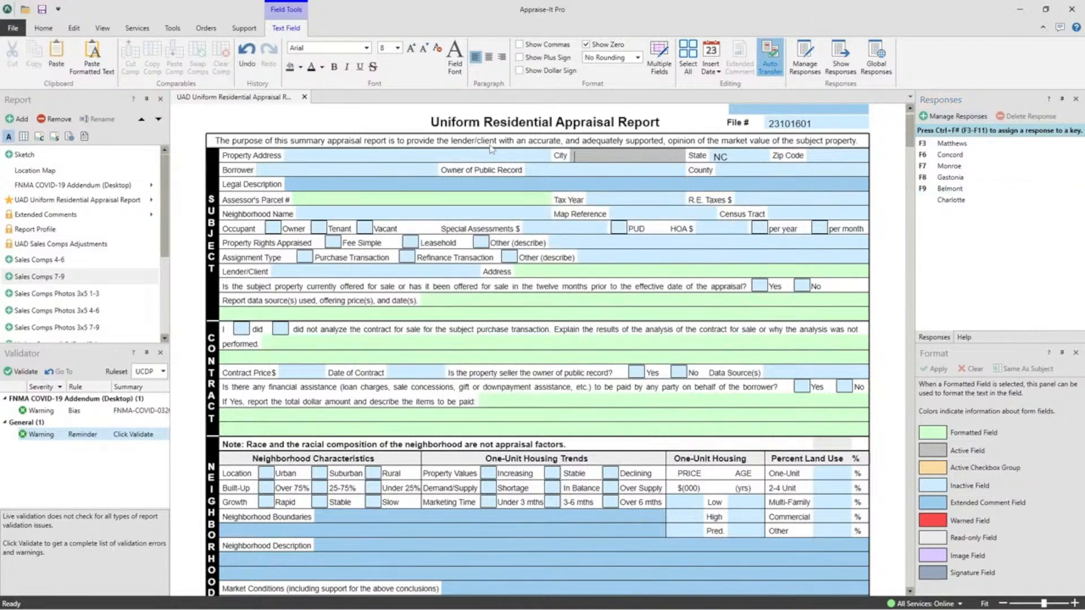
key("F9")
- Delete the Belmont response from the City field's saved responses
left_click(955, 192)
left_click(1026, 116)
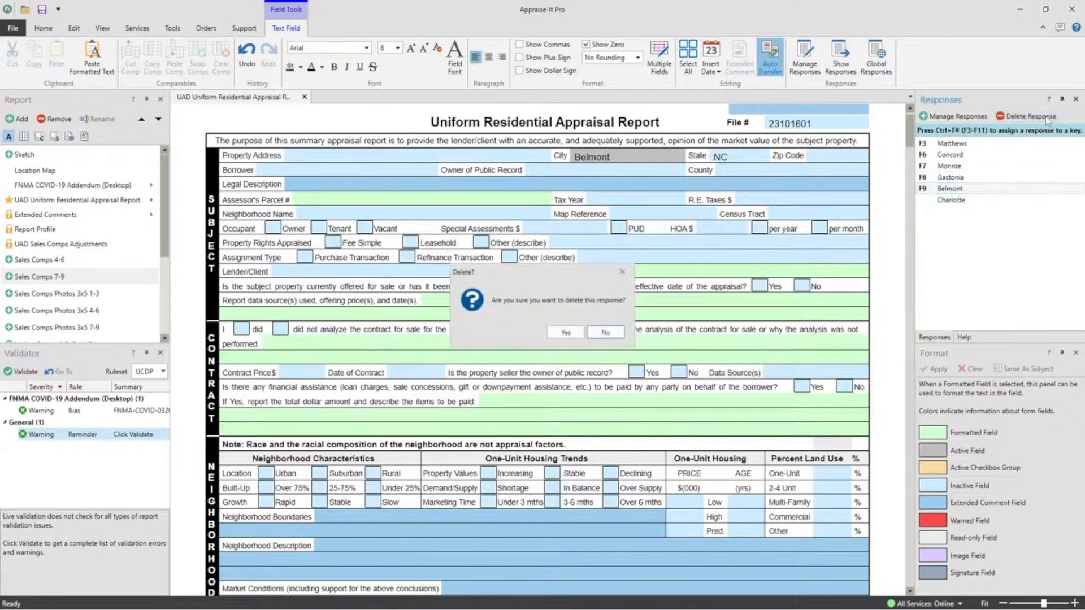
left_click(576, 334)
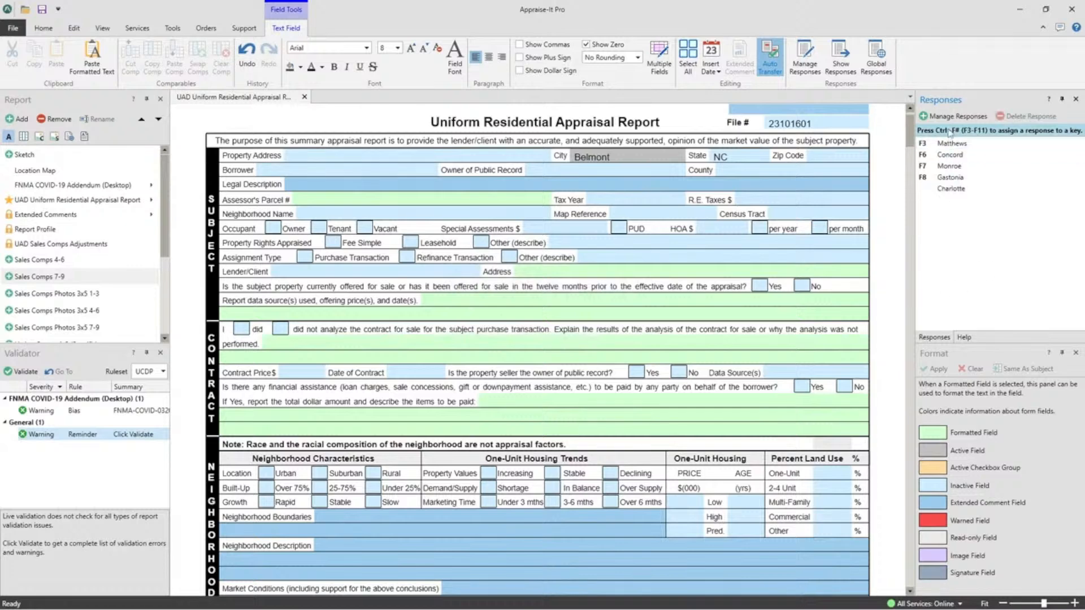
- Read the field help for City and several other Subject section fields through County, and return to the saved responses
left_click(964, 339)
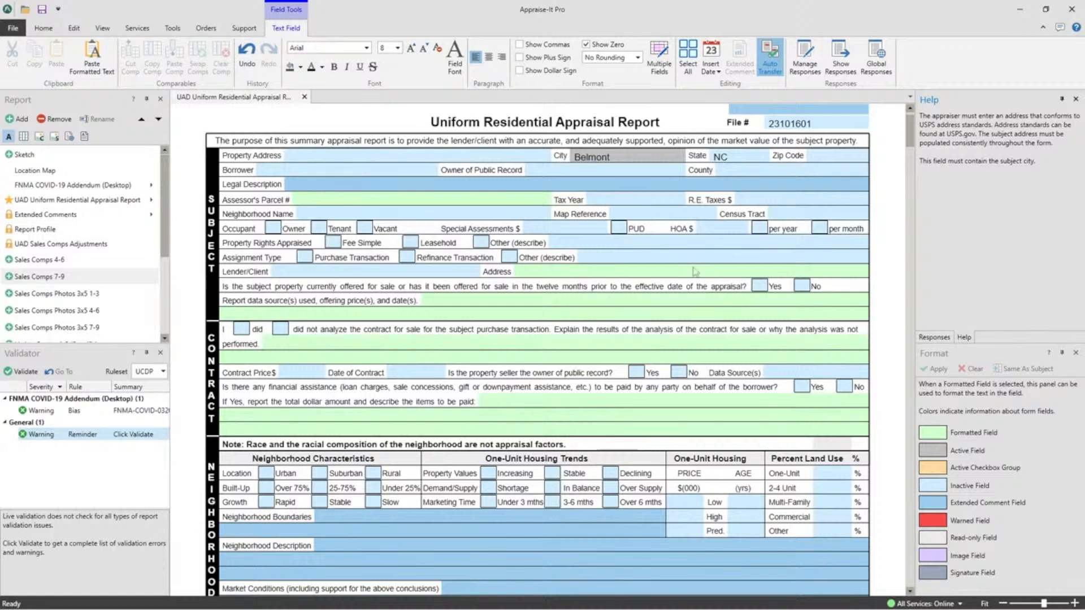
left_click(657, 260)
left_click(532, 215)
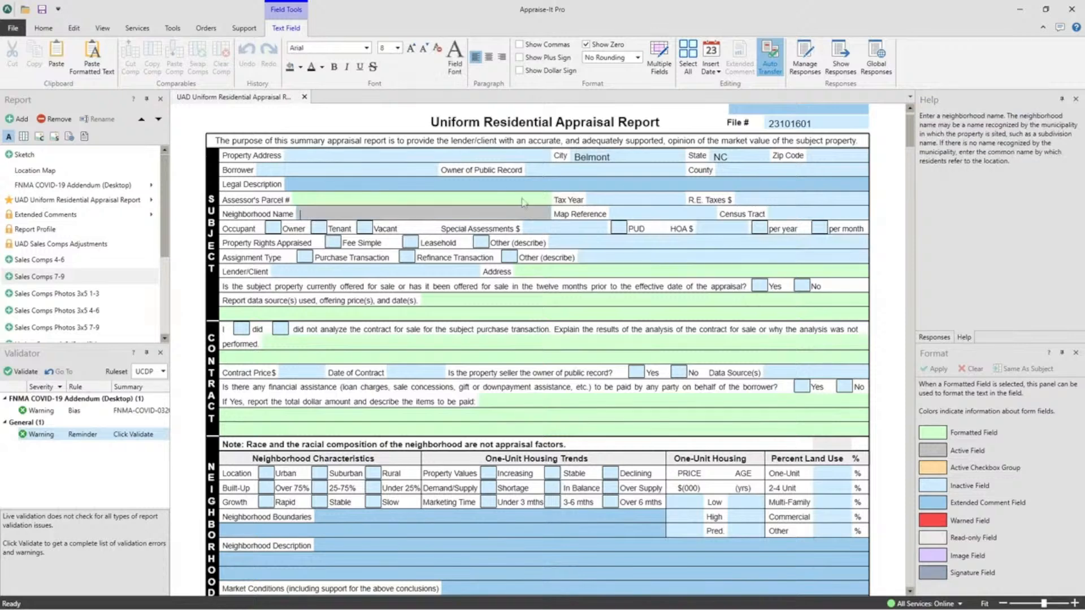
left_click(531, 201)
left_click(599, 185)
left_click(640, 170)
left_click(764, 171)
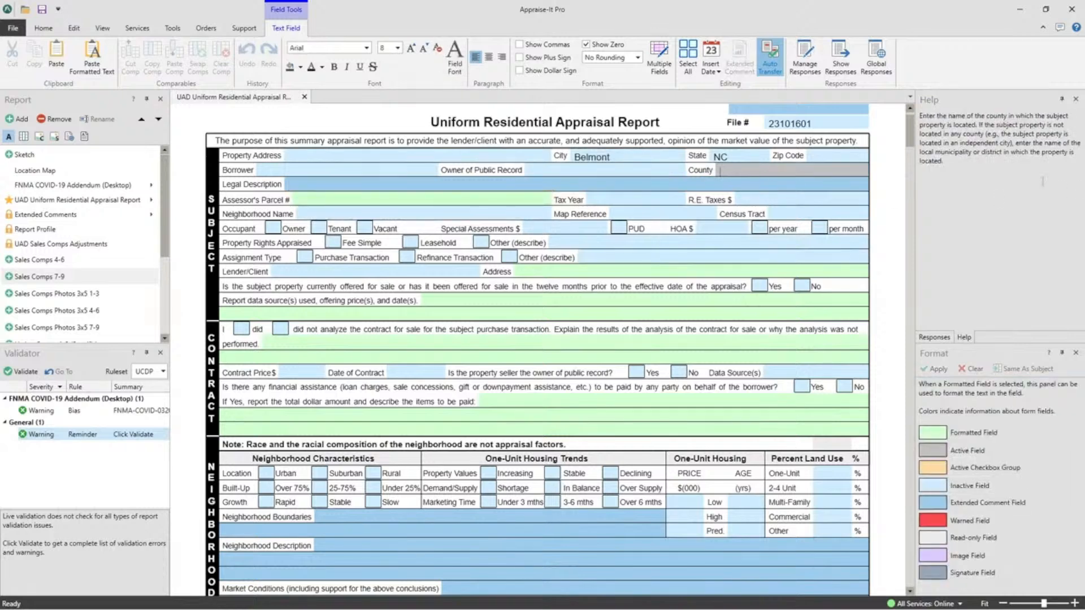
left_click(936, 338)
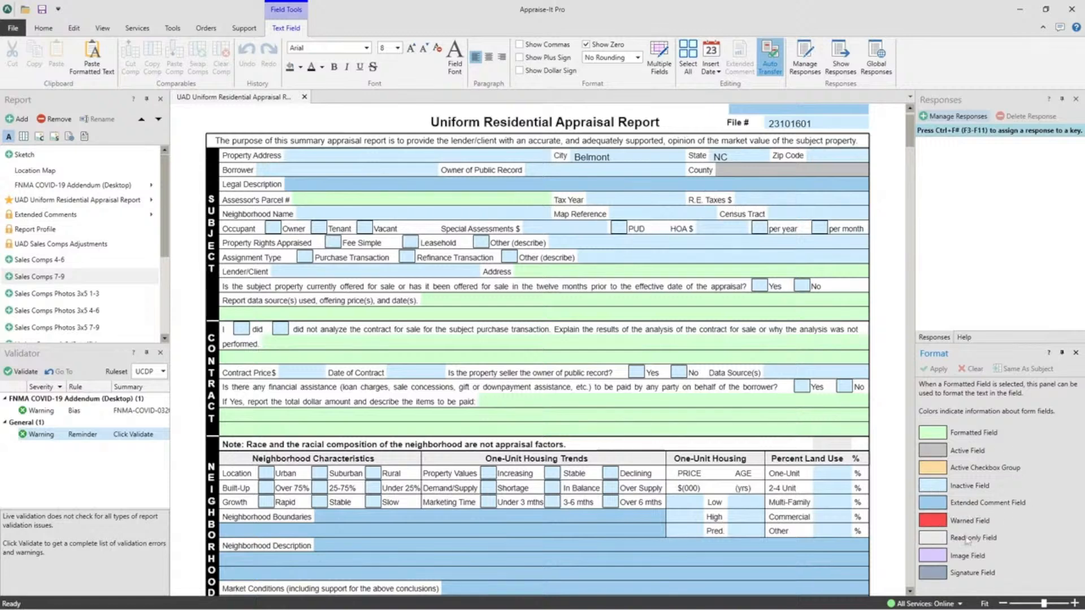
- Look over the appraisal form and select the address field of Comparable Sale #2 in the sales comparison grid
scroll(576, 246, "down", 5)
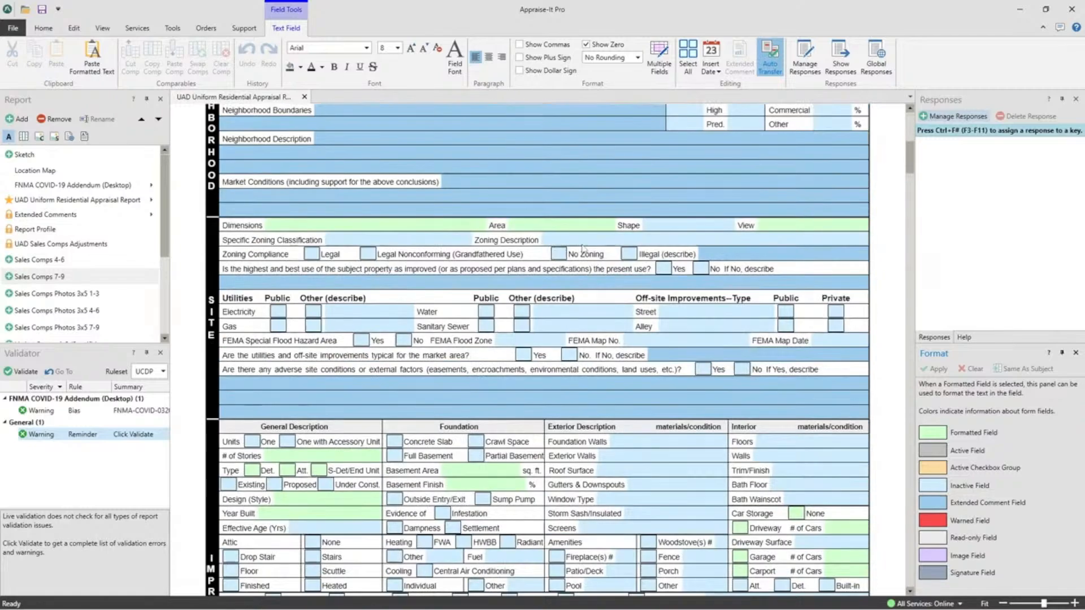
scroll(571, 252, "up", 5)
scroll(568, 253, "down", 8)
scroll(568, 254, "down", 15)
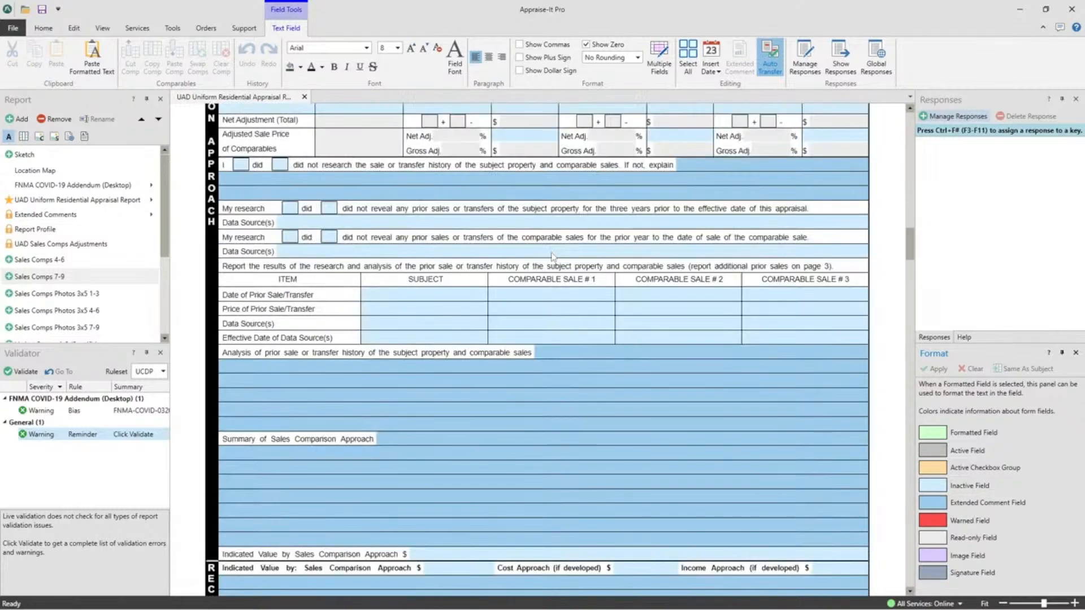
scroll(553, 256, "up", 9)
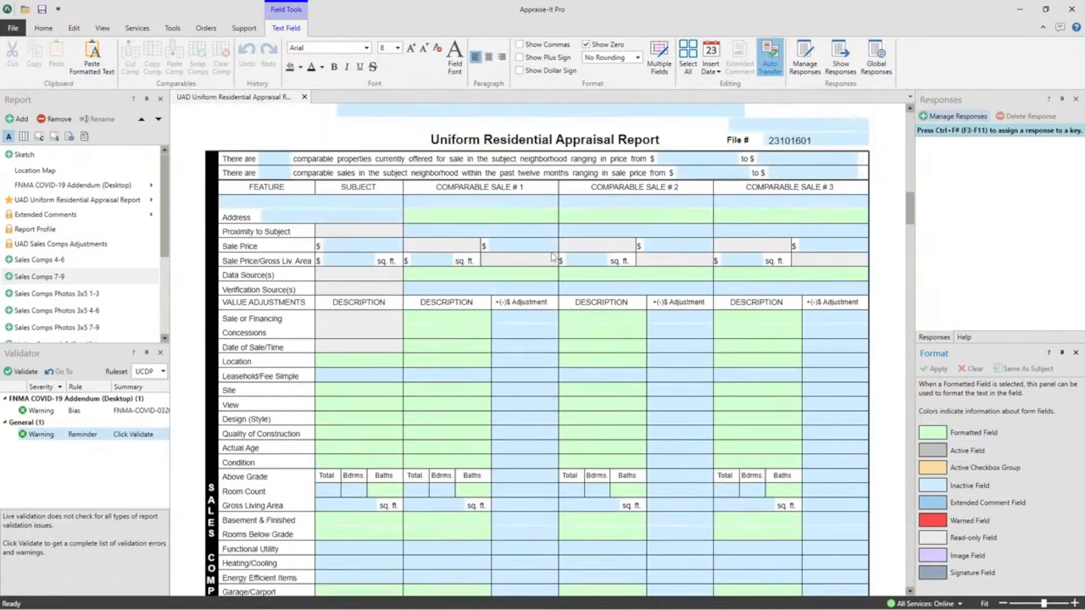
left_click(642, 198)
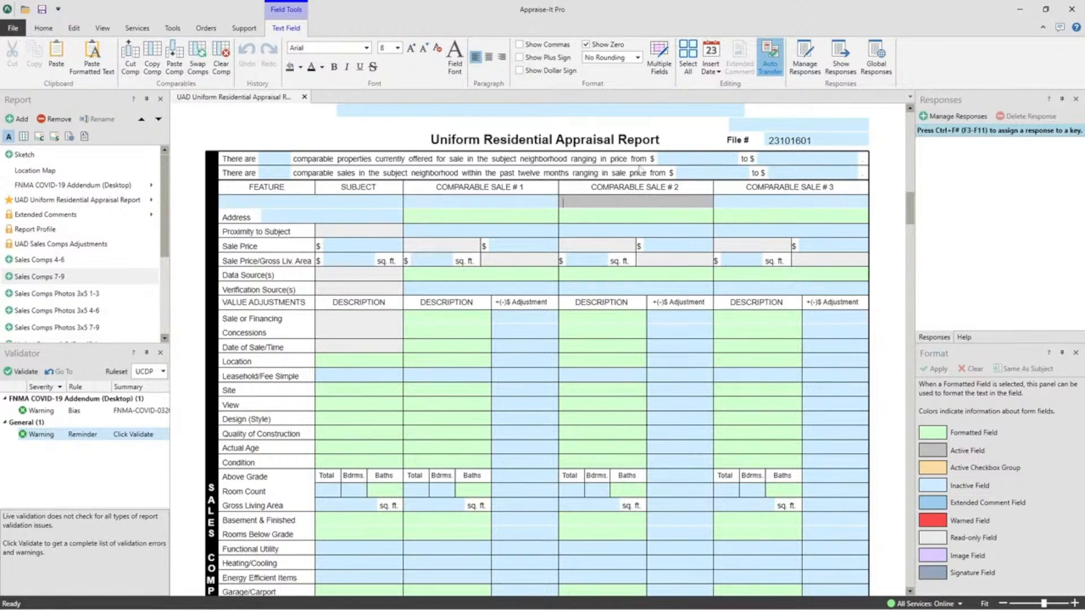
- Choose Neutral as the View Overall Rating Type for Comparable Sale #1's View field and clear the formatted field
left_click(418, 405)
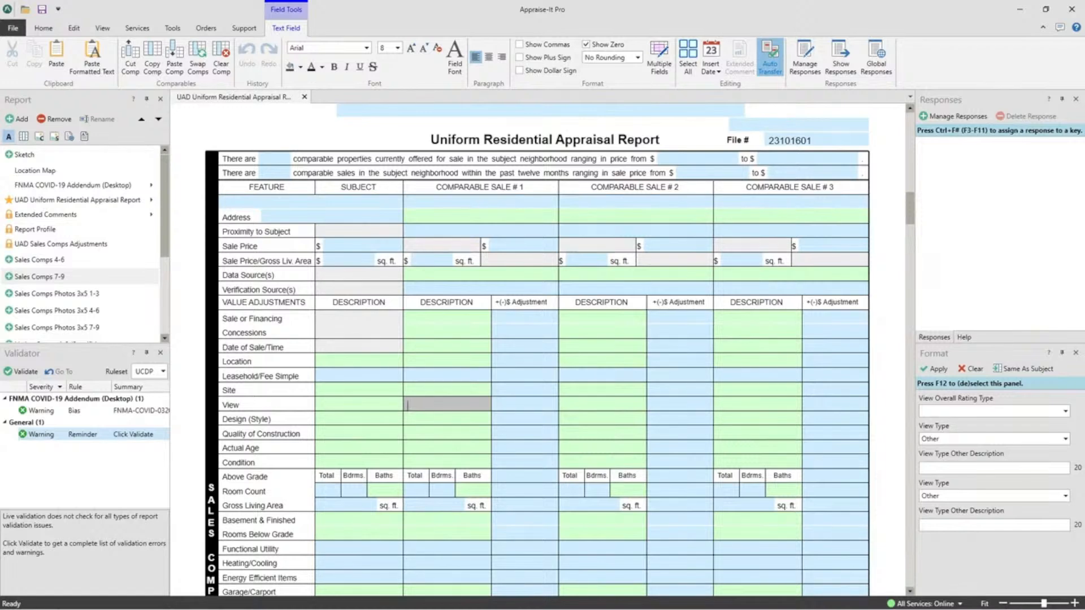
key("F12")
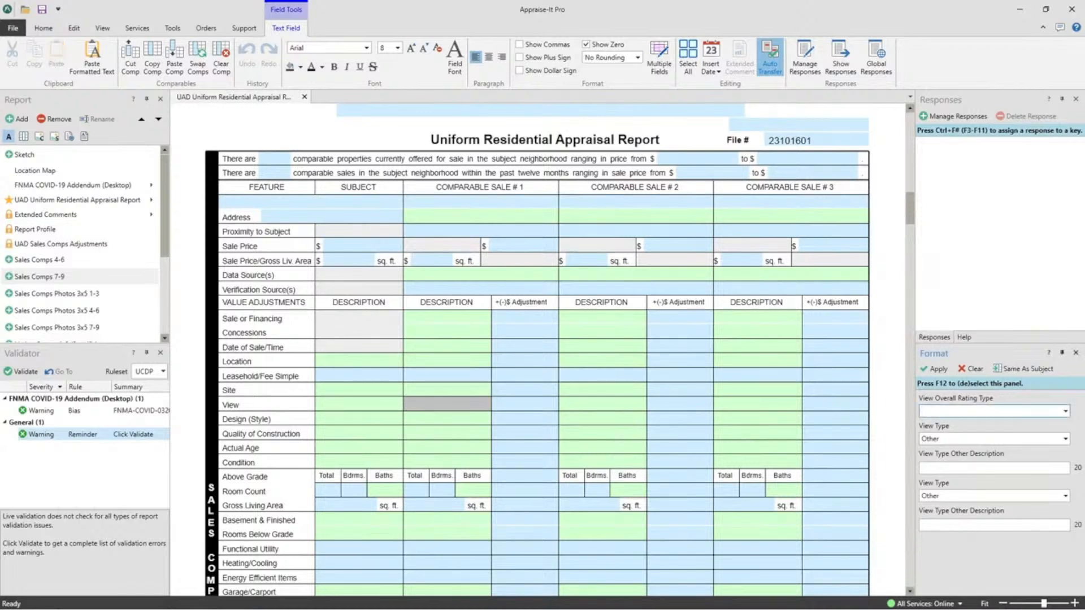
key("Down")
key("Down")
key("Down")
key("Up")
key("Up")
key("Down")
key("Up")
key("Down")
key("Up")
left_click(973, 368)
left_click(555, 334)
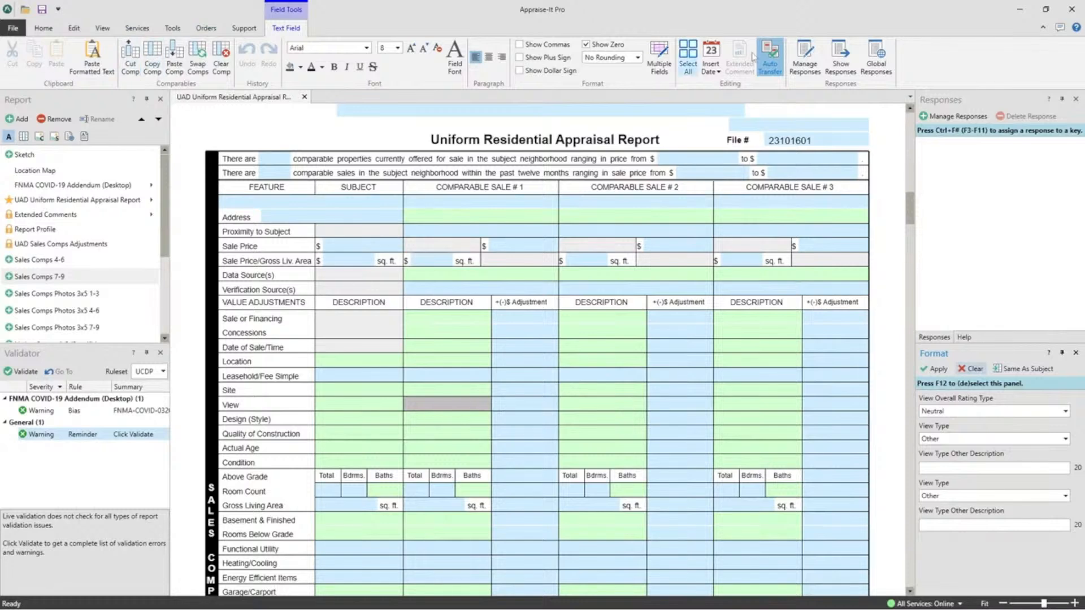
left_click(43, 31)
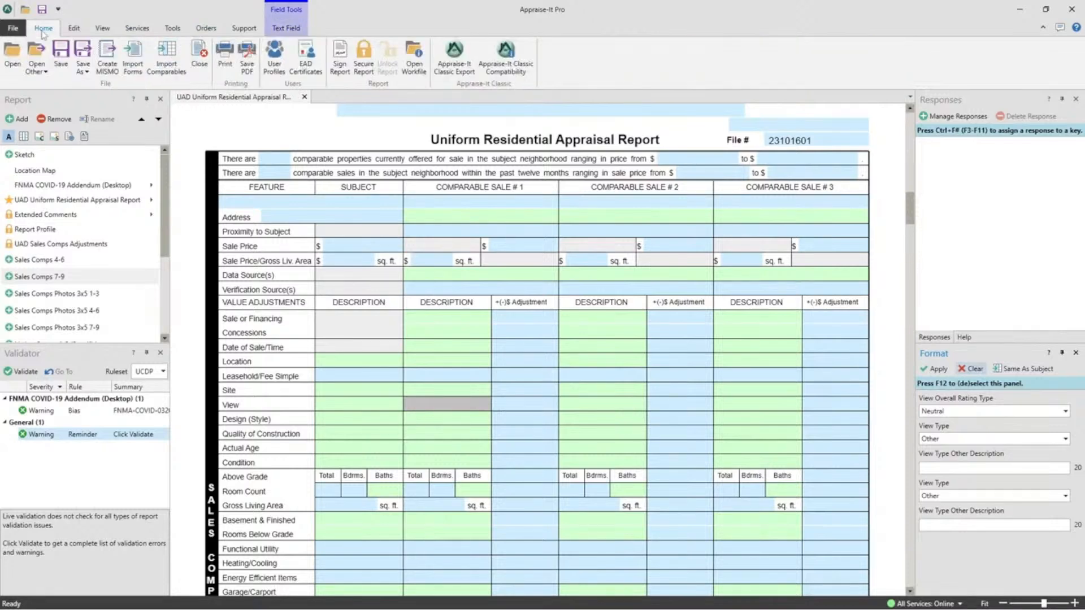
left_click(74, 29)
left_click(102, 30)
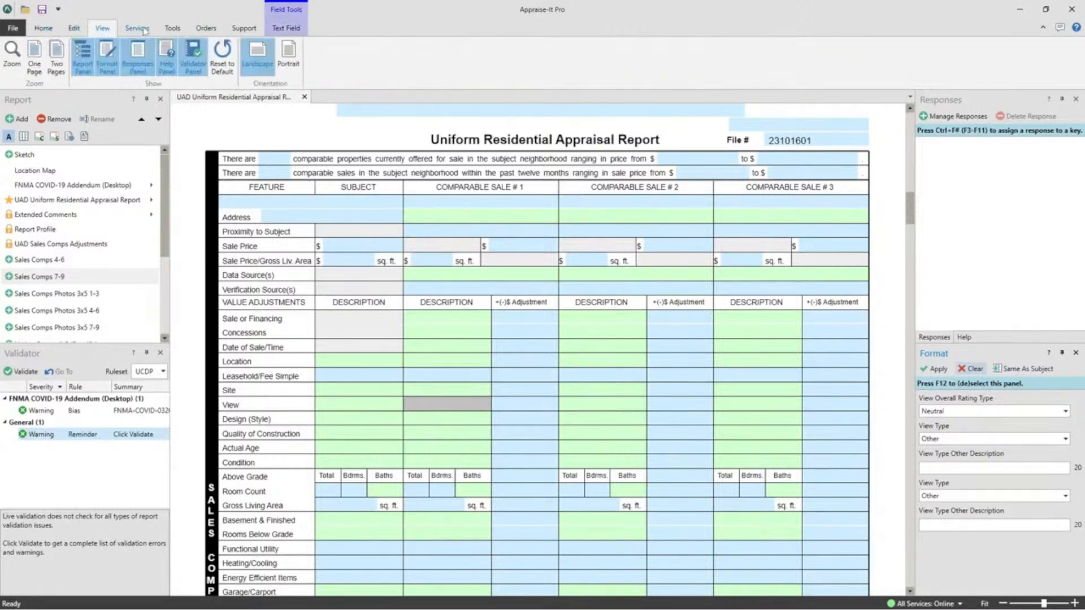
left_click(74, 29)
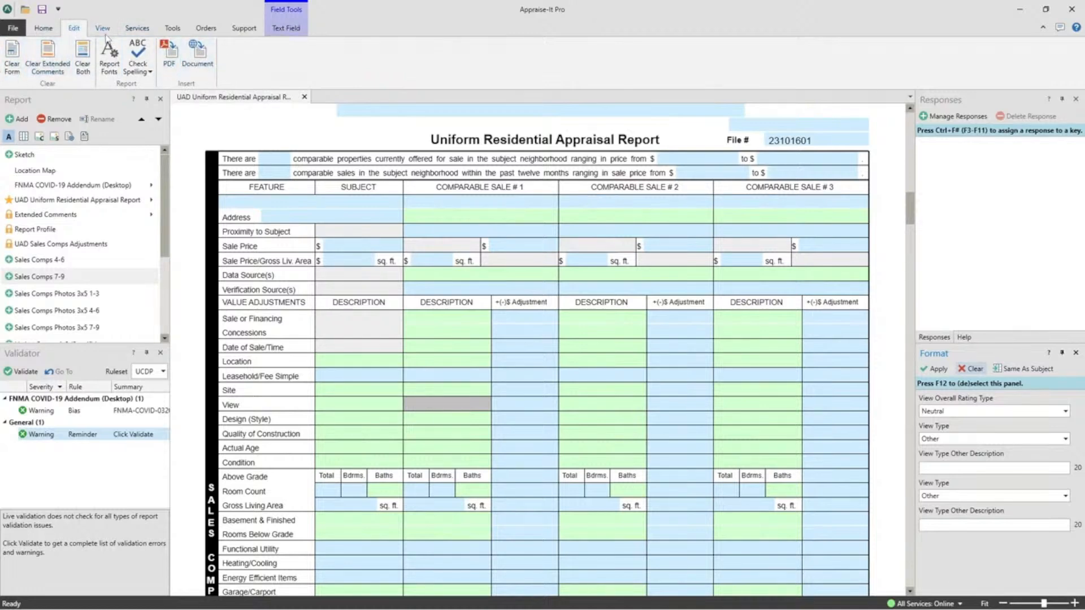
- Undock the Report panel, dock it across the full width above the form, and reset the panel layout to default
left_click(104, 31)
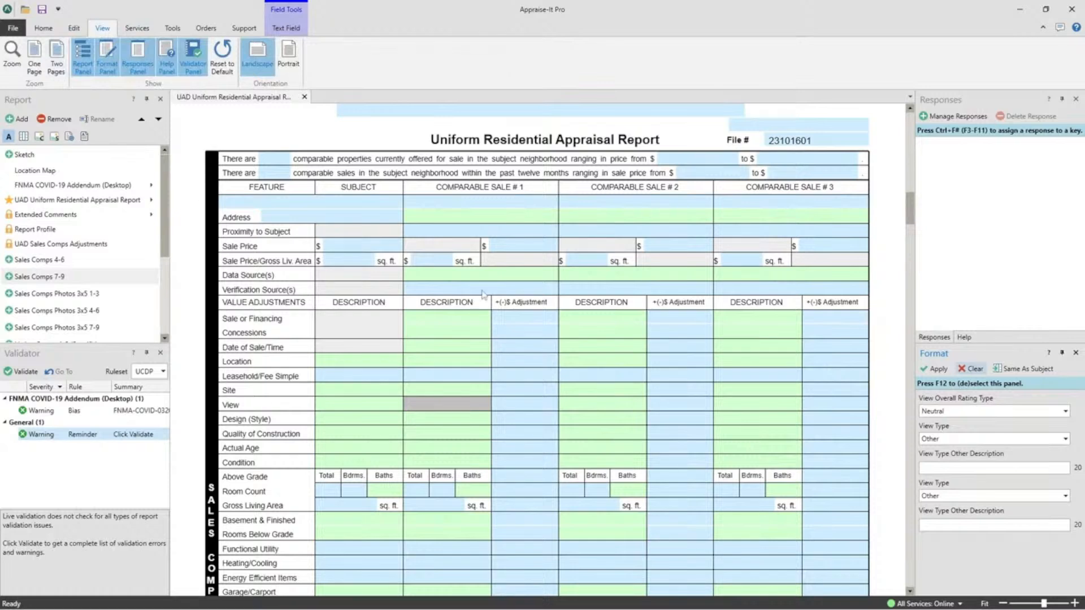
left_click_drag(96, 100, 585, 229)
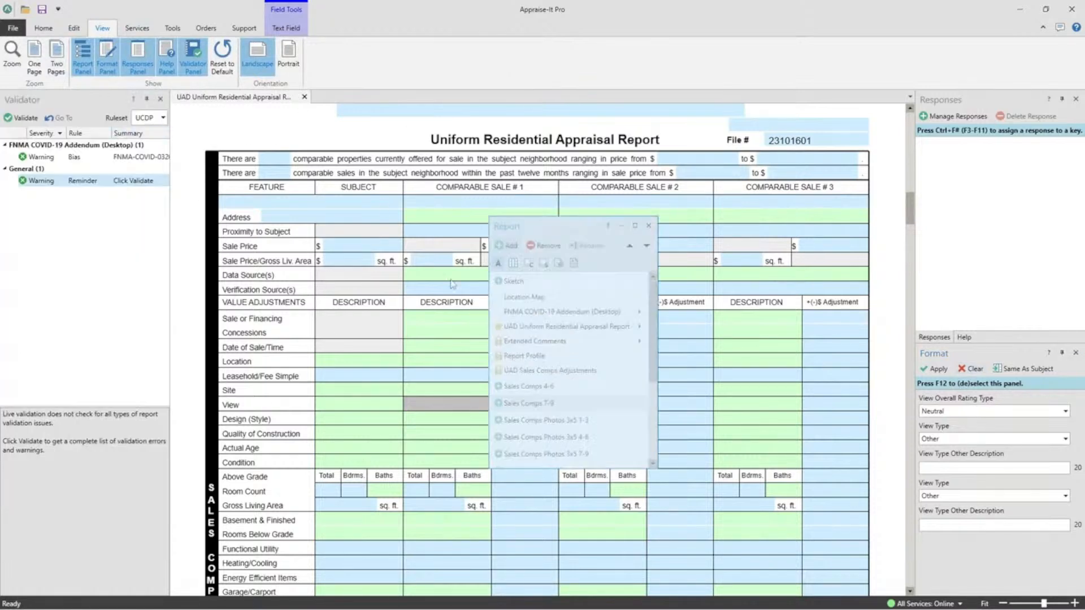
left_click_drag(450, 284, 544, 100)
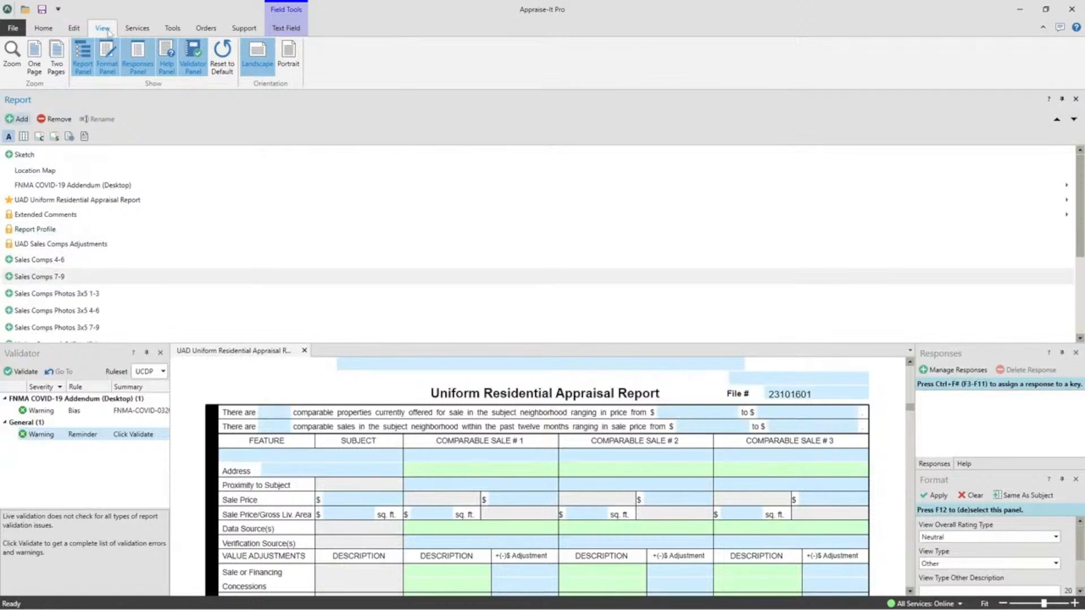
left_click(224, 54)
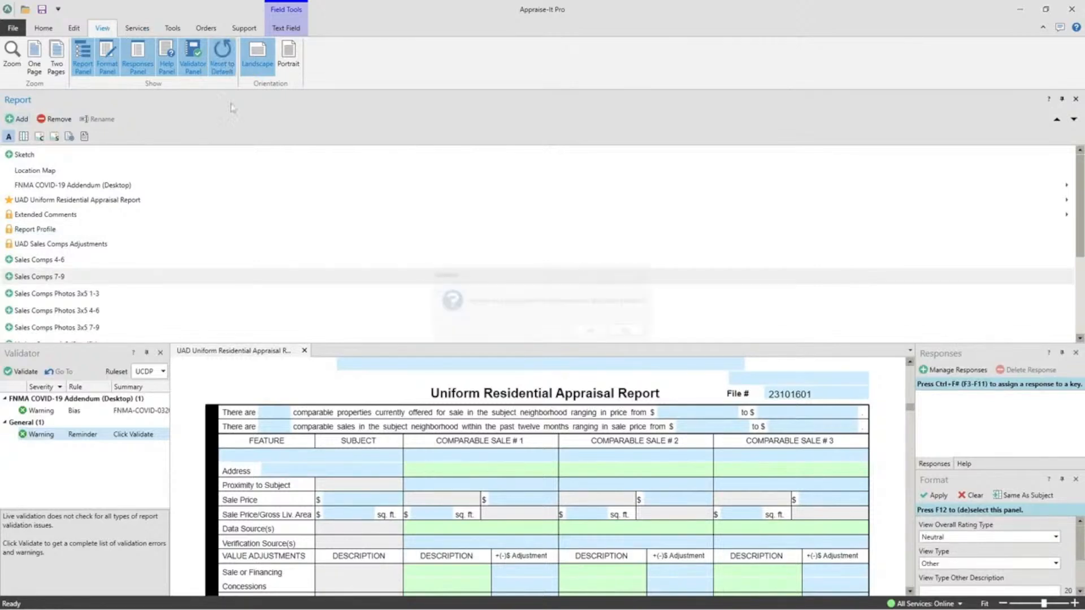
left_click(596, 334)
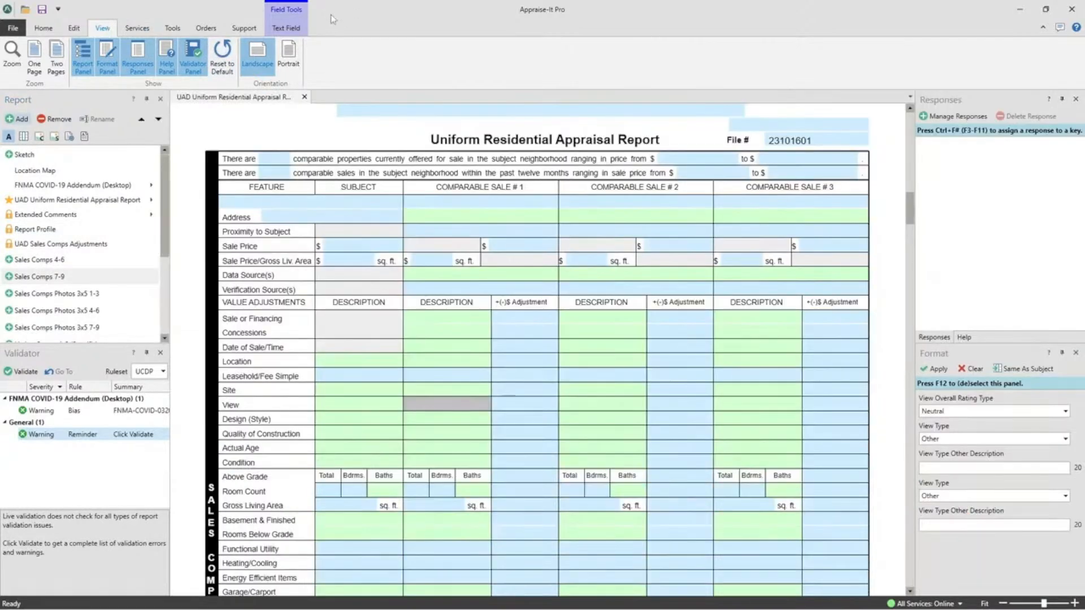
left_click(139, 29)
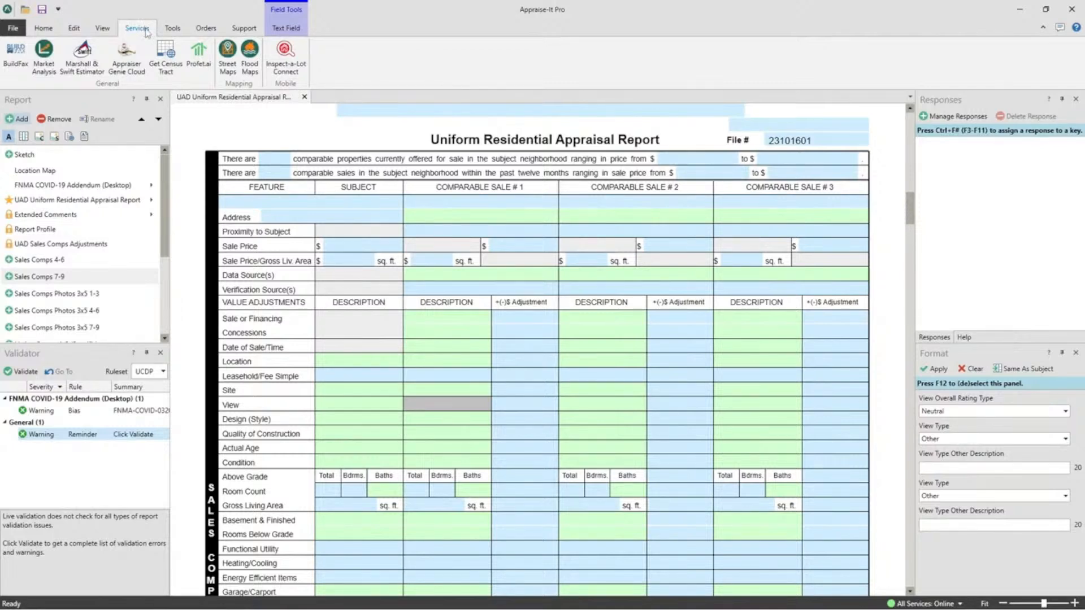
left_click(176, 34)
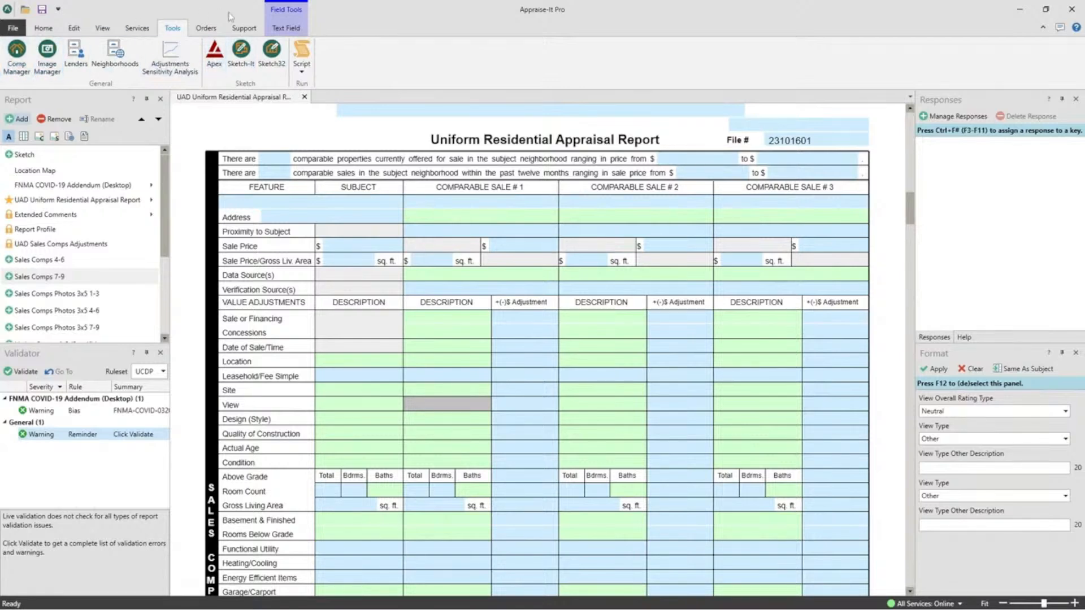
left_click(207, 29)
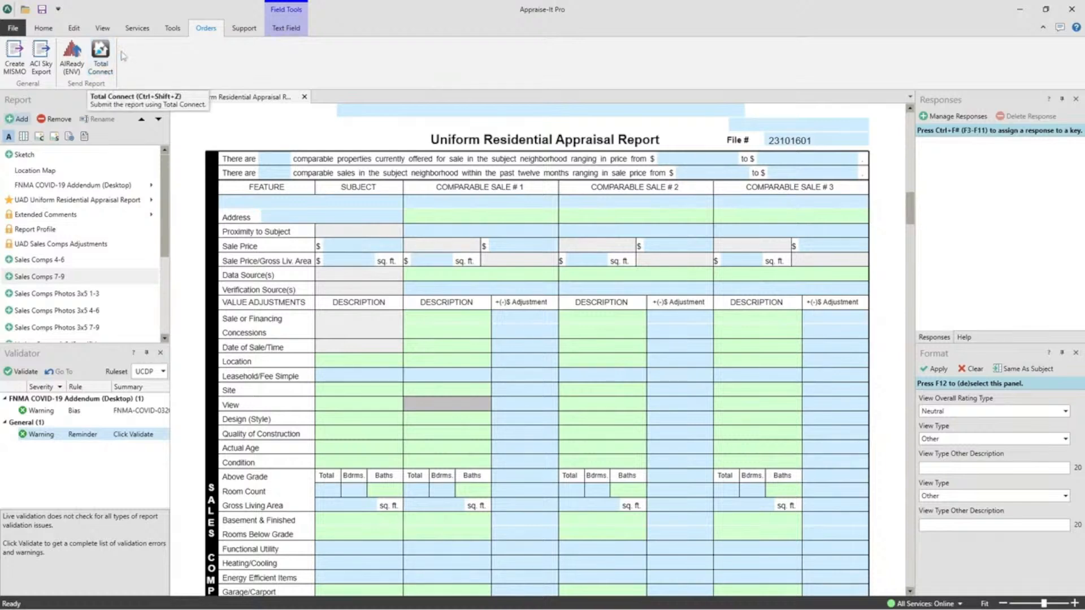
- Check the SFREP web service status page, including its maintenance calendar and service history, and close it
left_click(243, 28)
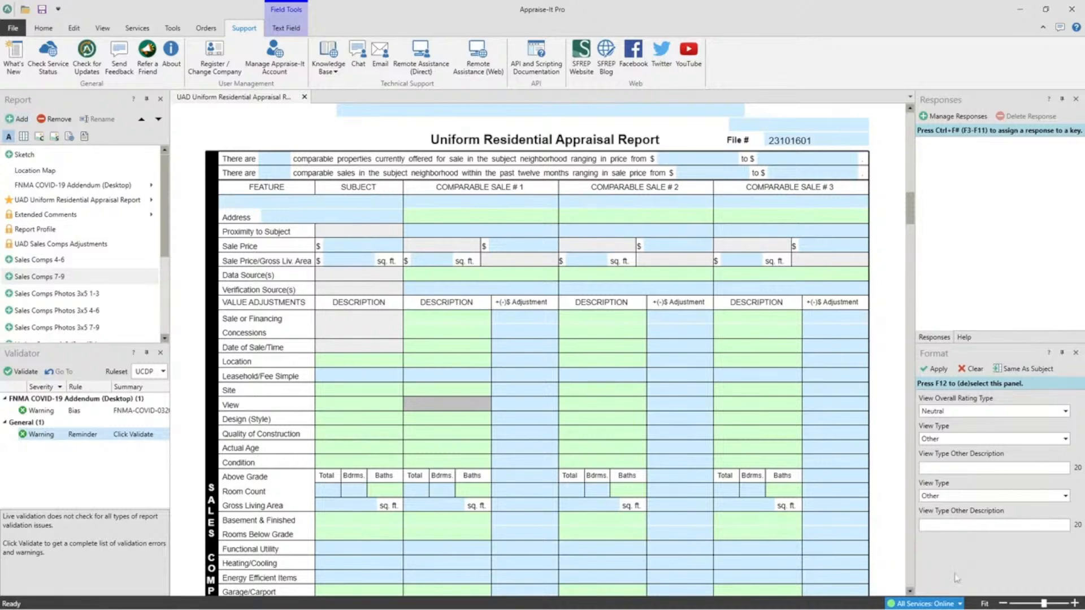
left_click_drag(1084, 78, 406, 68)
double_click(533, 65)
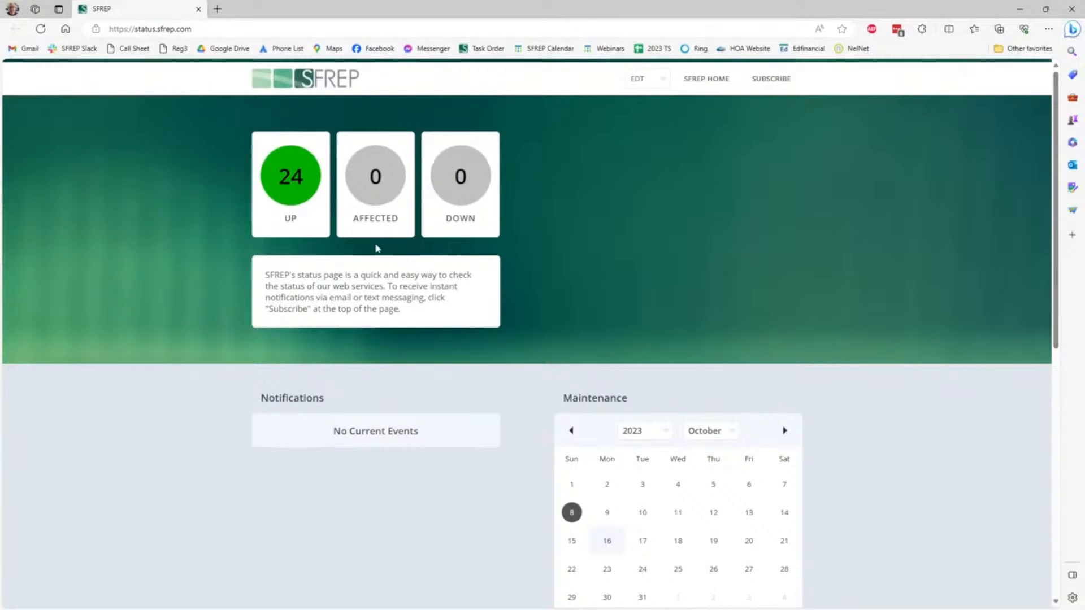
scroll(537, 259, "down", 4)
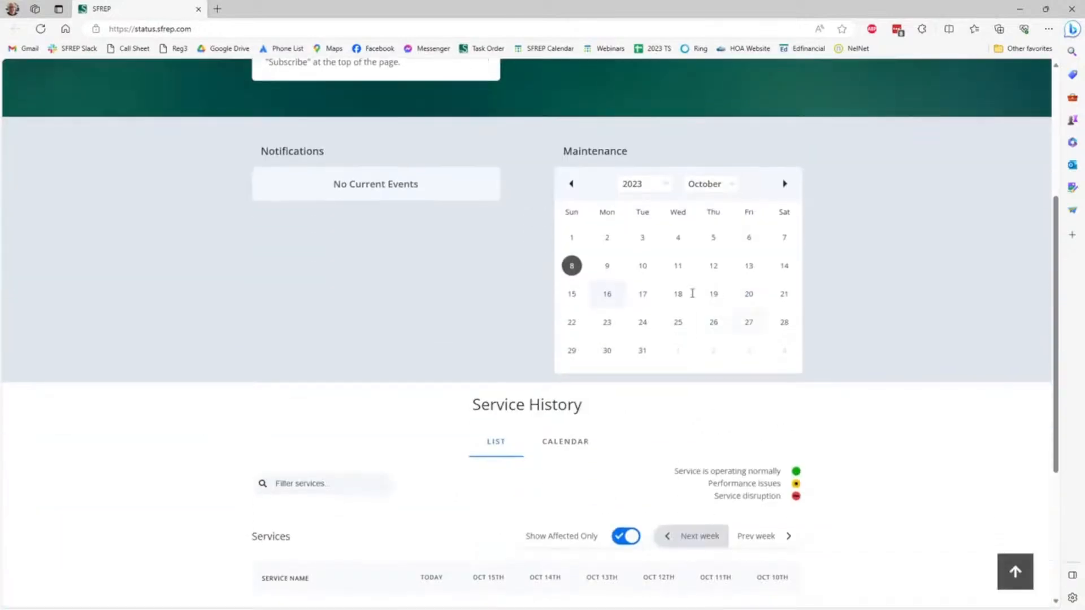
scroll(594, 271, "up", 4)
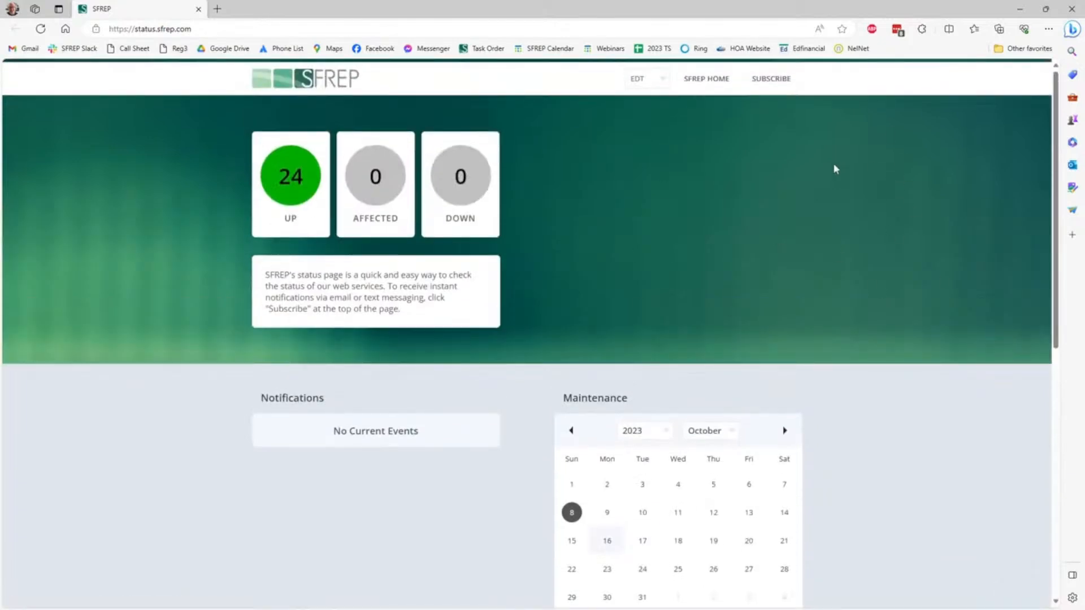
left_click(1071, 9)
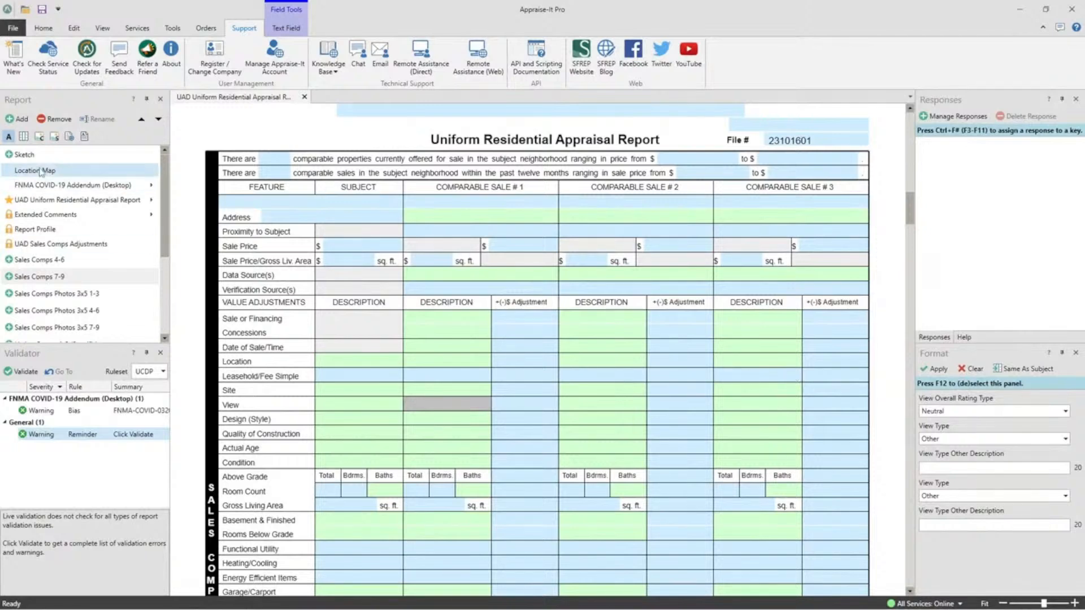
left_click(172, 28)
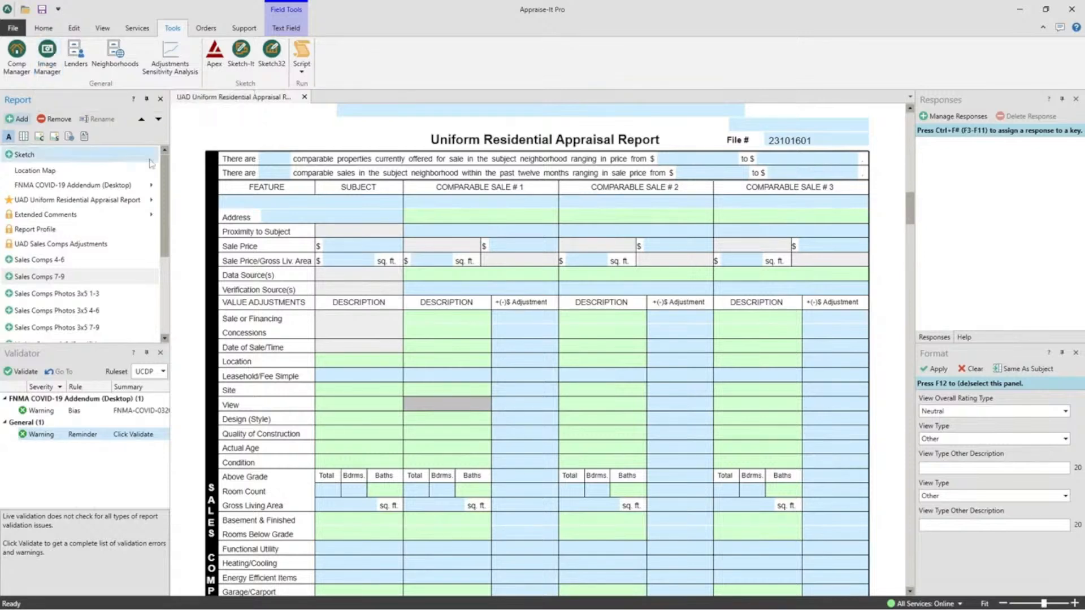
left_click(47, 29)
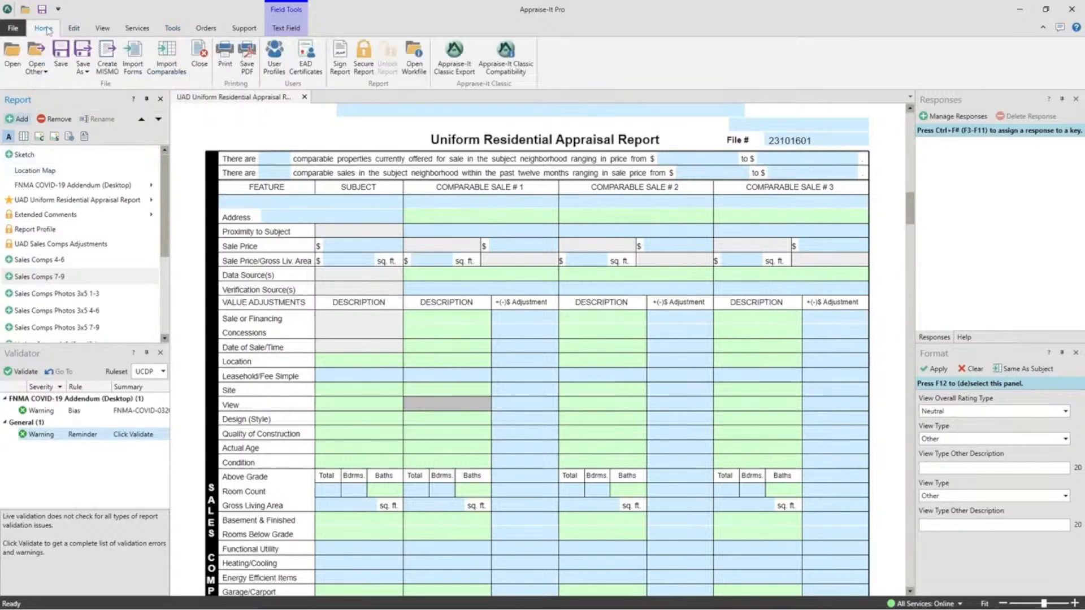